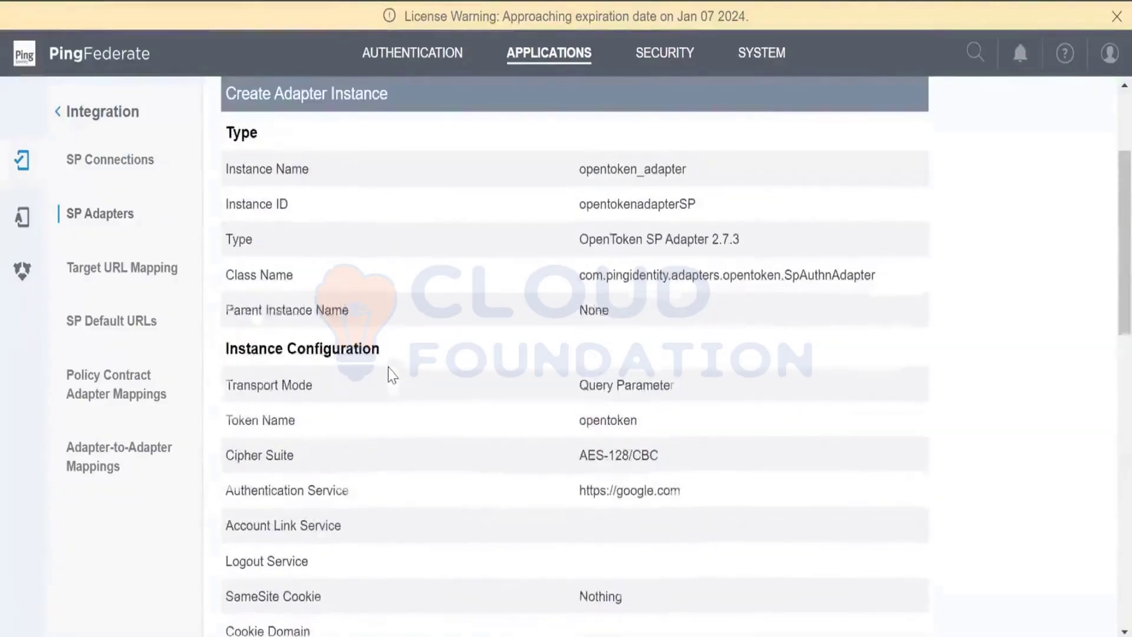
Step: Look over the list of IdP adapters and the list of SP adapters
click(386, 54)
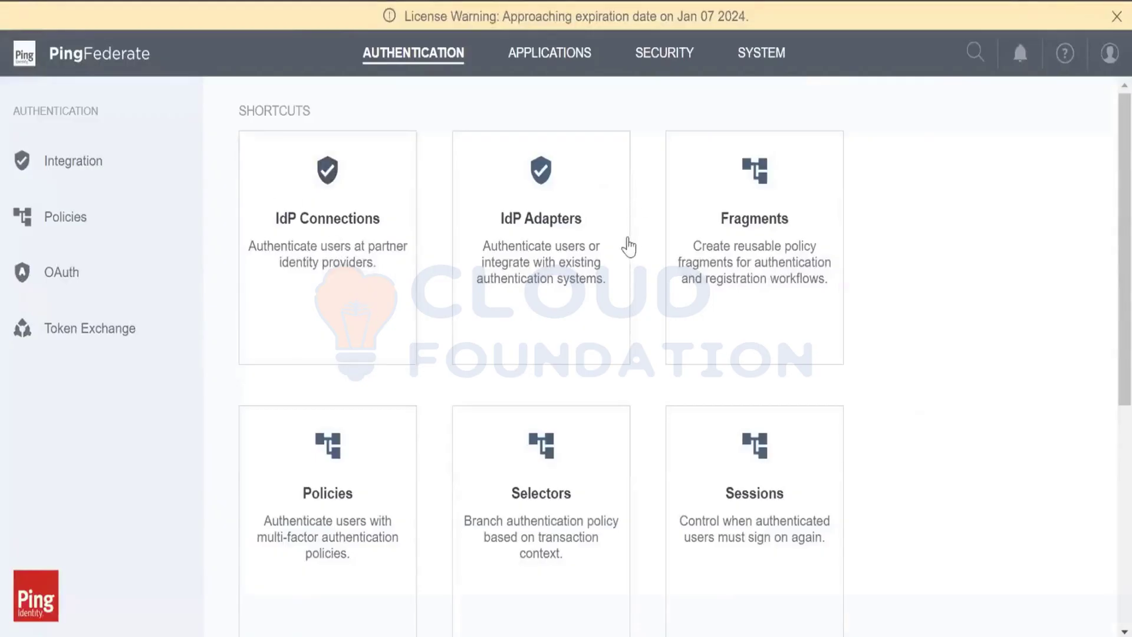
click(575, 266)
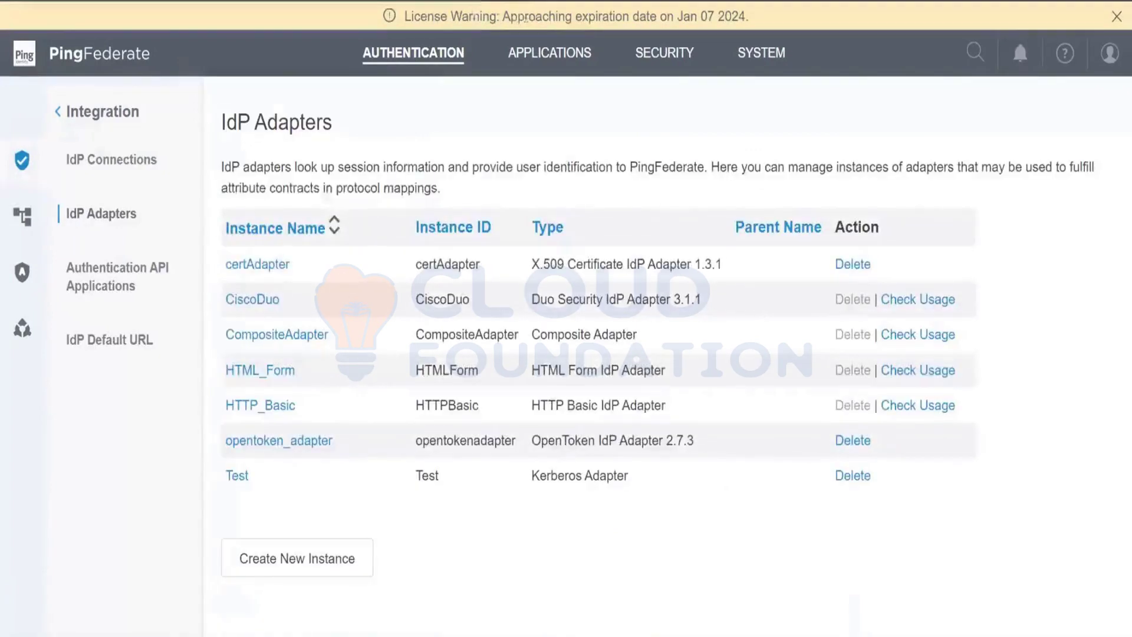
click(518, 66)
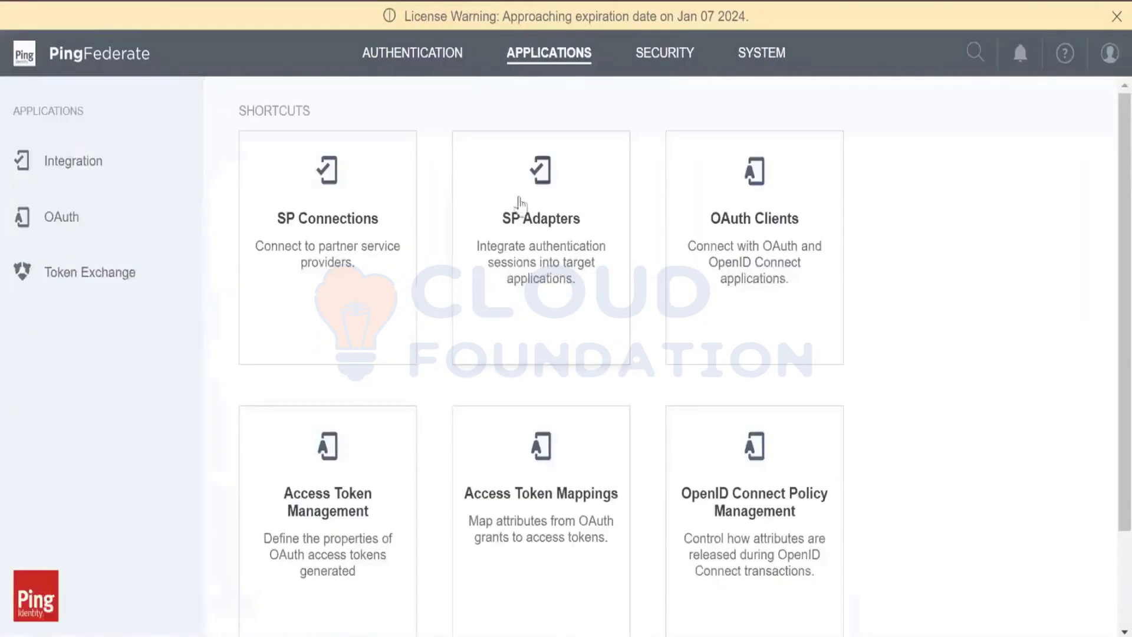
click(548, 238)
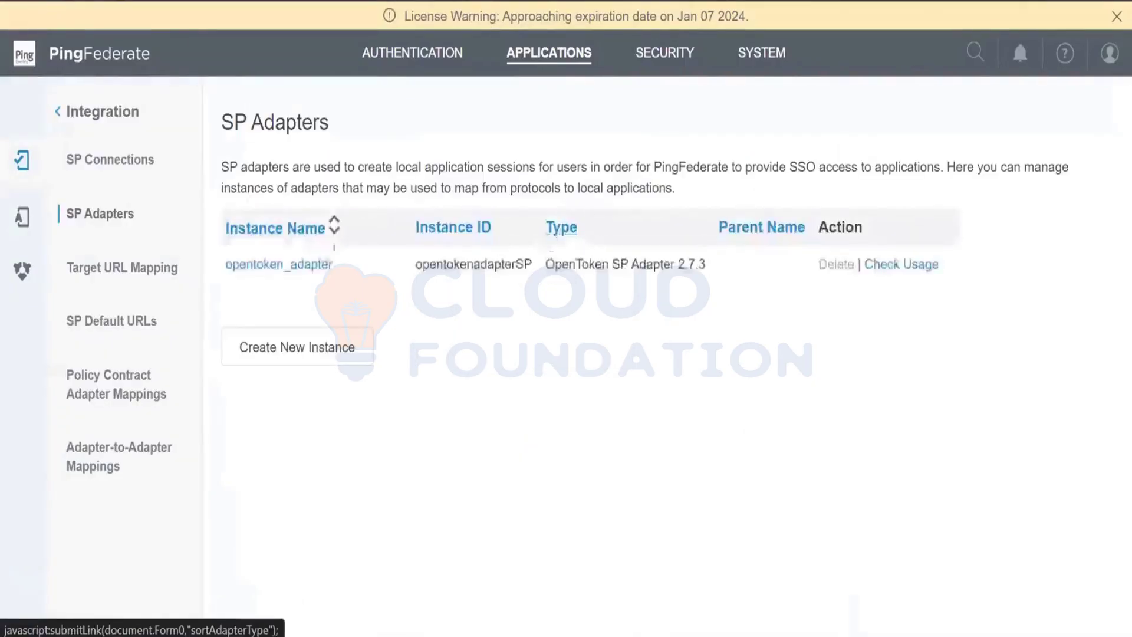
Step: Examine the configuration summary of the opentoken_adapter SP adapter, including its Authentication Service URL
click(308, 266)
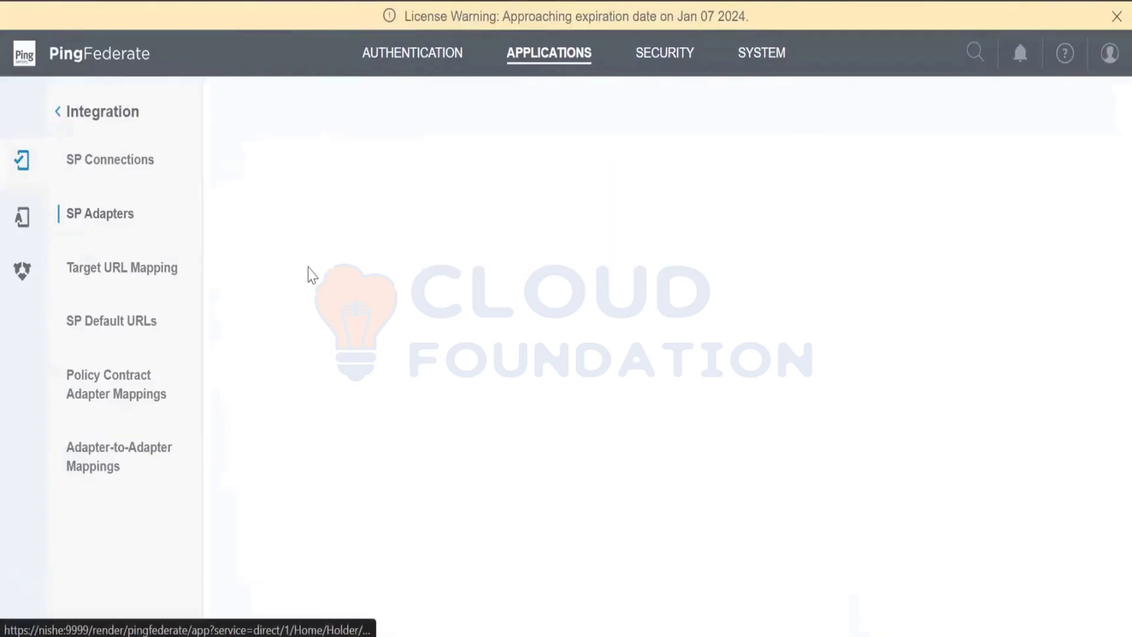
scroll(571, 362, down, 20)
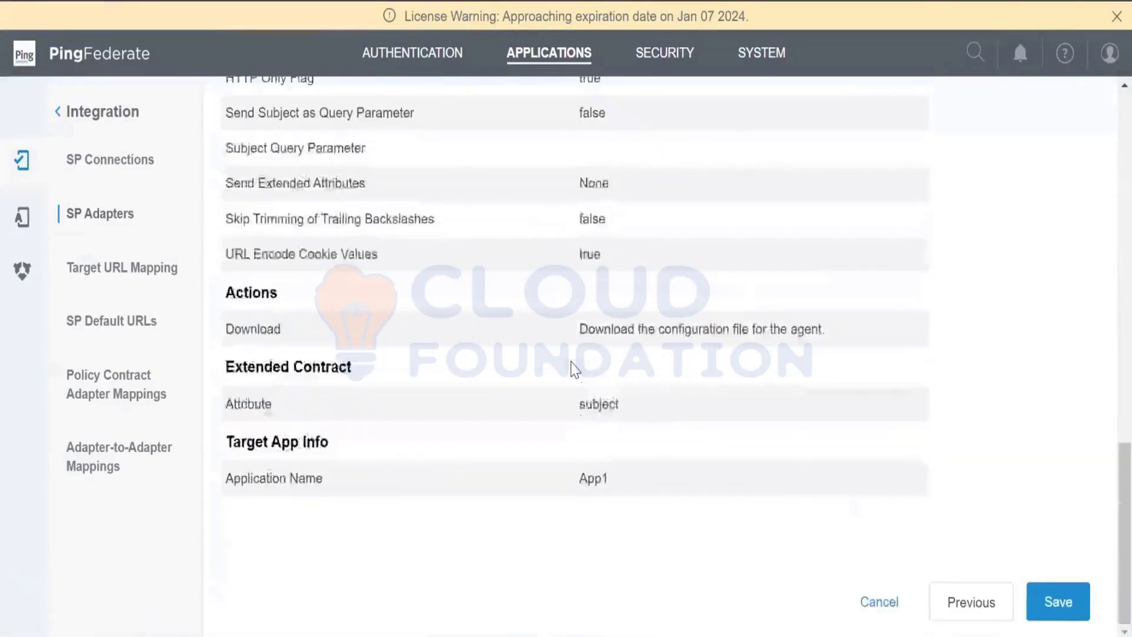
scroll(570, 362, up, 15)
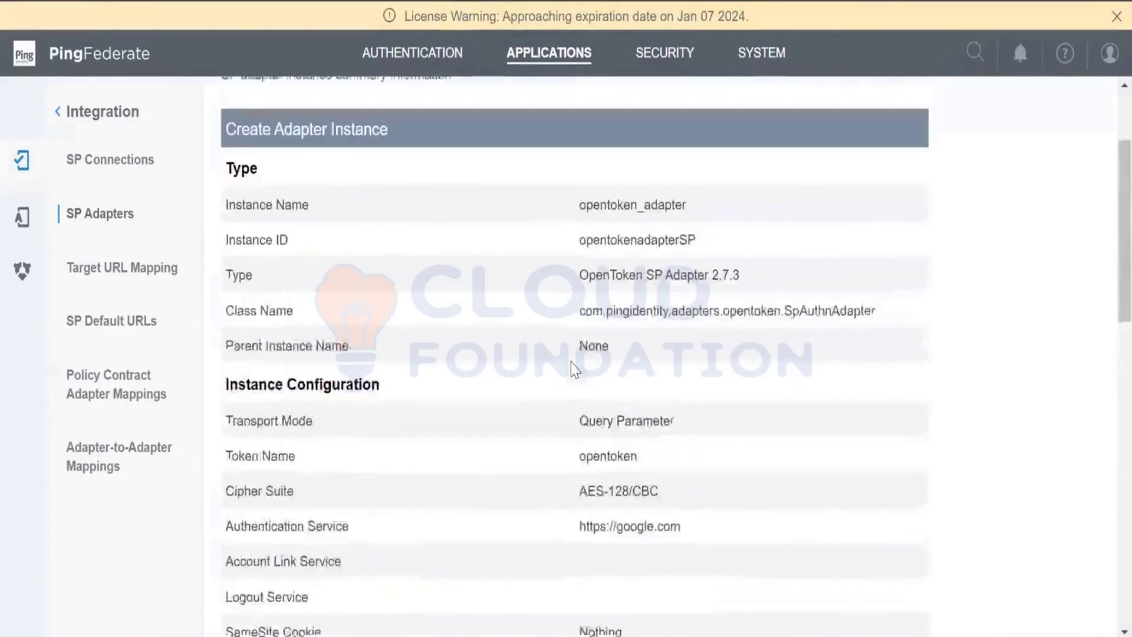
scroll(571, 362, down, 3)
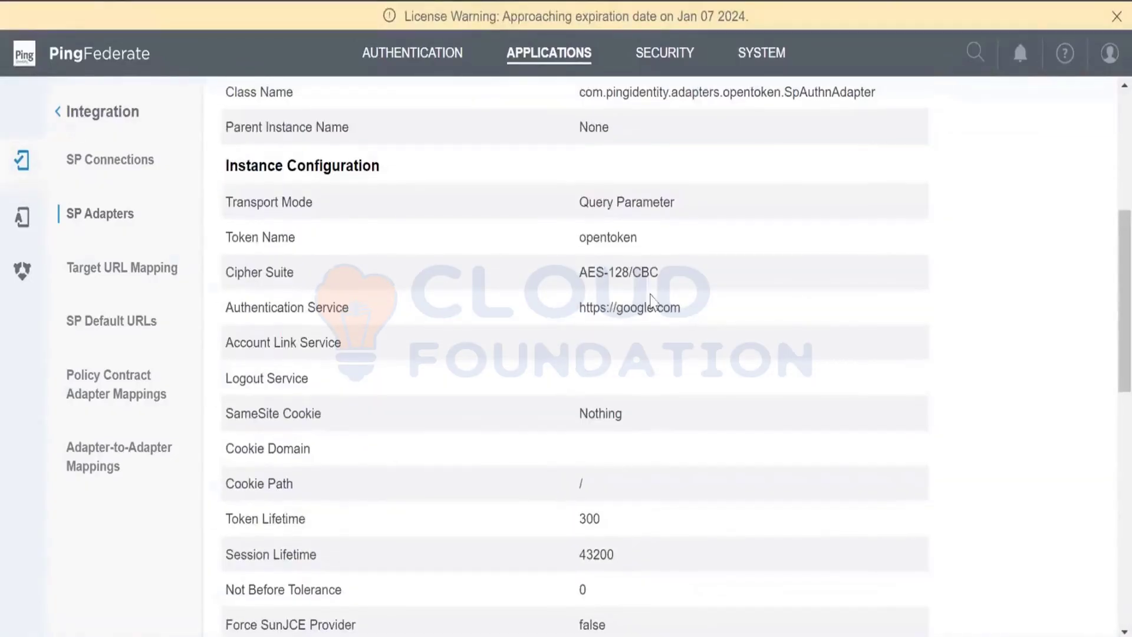
double_click(581, 310)
scroll(581, 312, down, 5)
scroll(582, 313, up, 10)
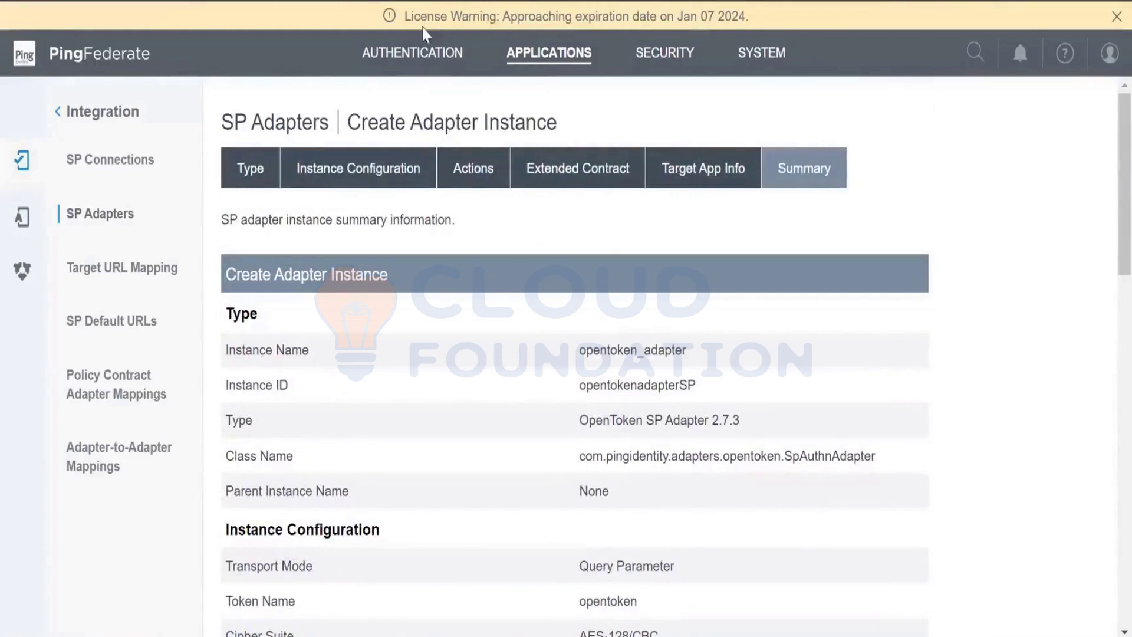
Step: Open the SAML 2.0 IdP connection and review its summary down to the SSO service URLs and allowable bindings
click(428, 54)
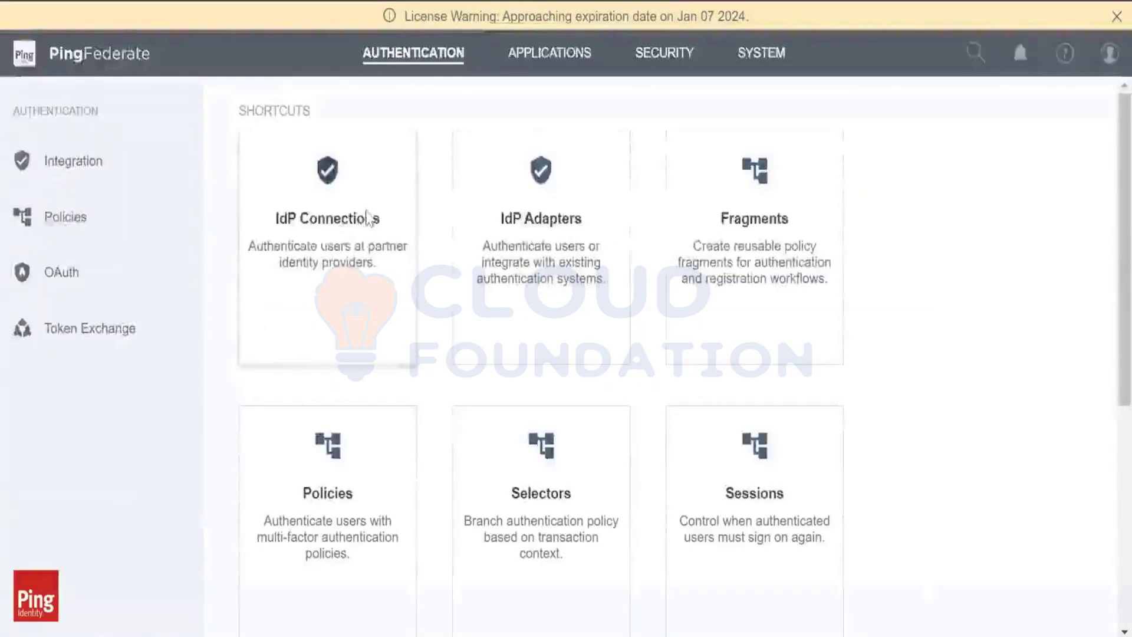
click(365, 219)
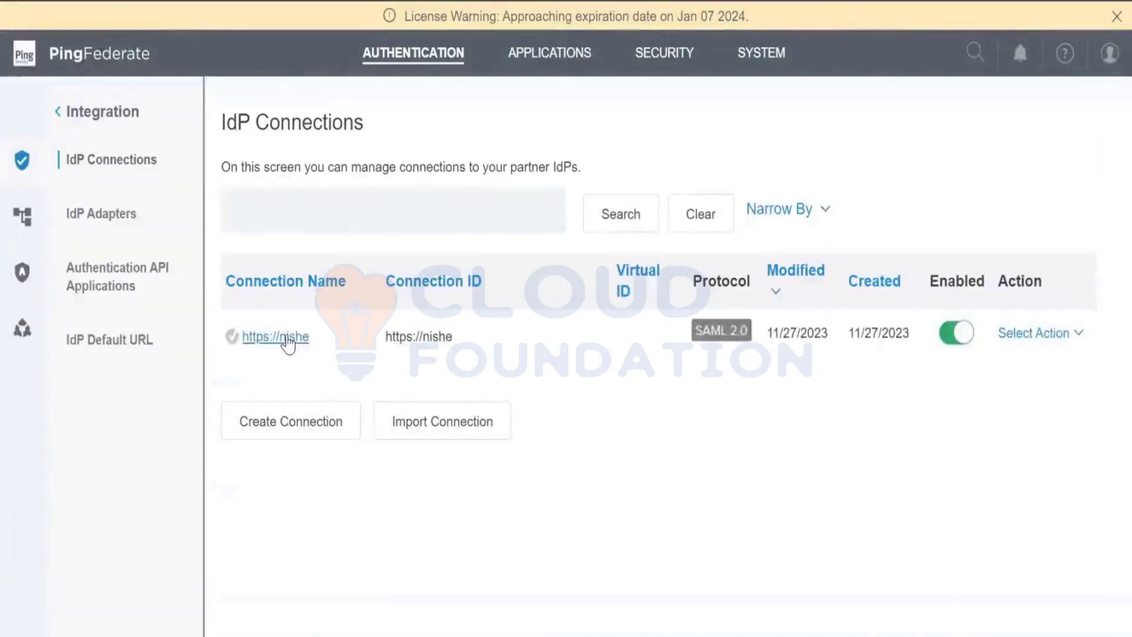
click(288, 343)
scroll(505, 404, down, 9)
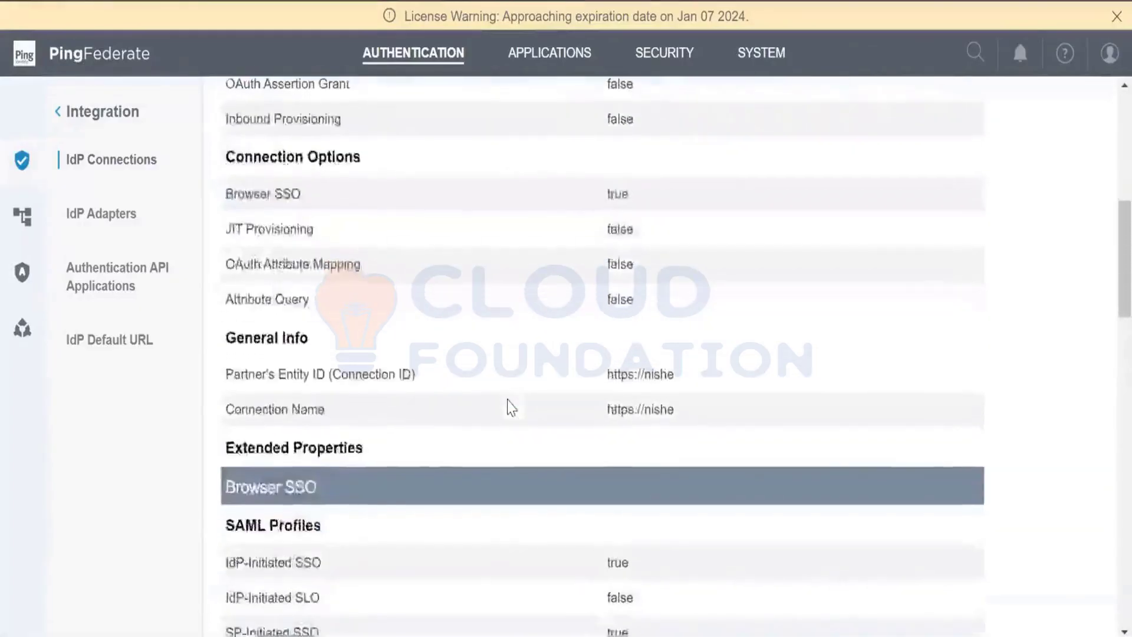
scroll(511, 407, down, 15)
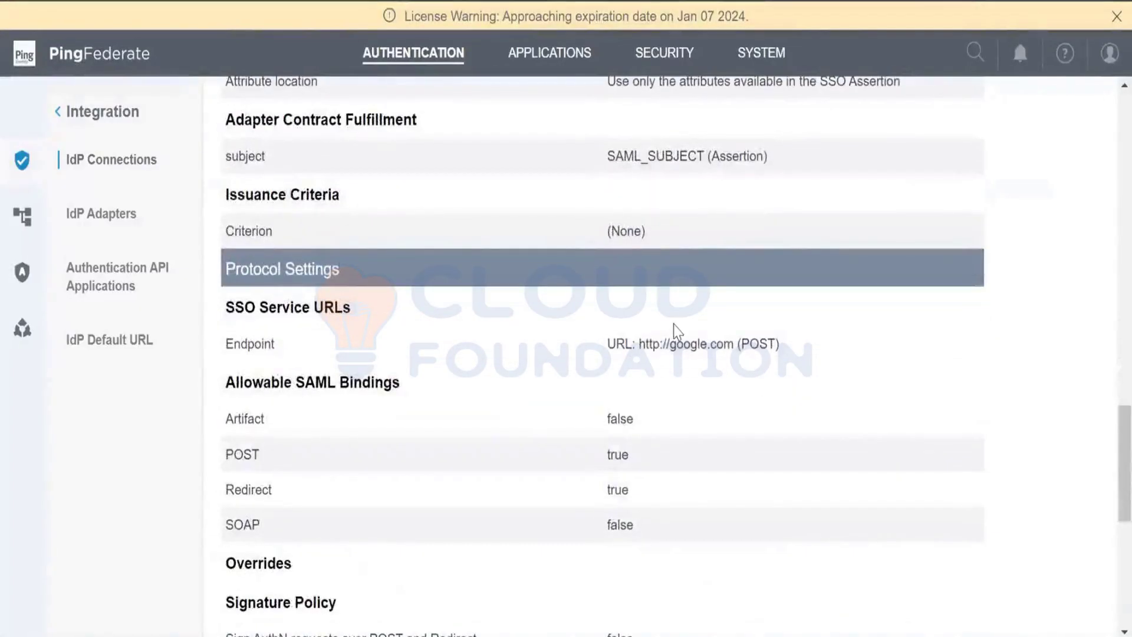
scroll(478, 373, up, 20)
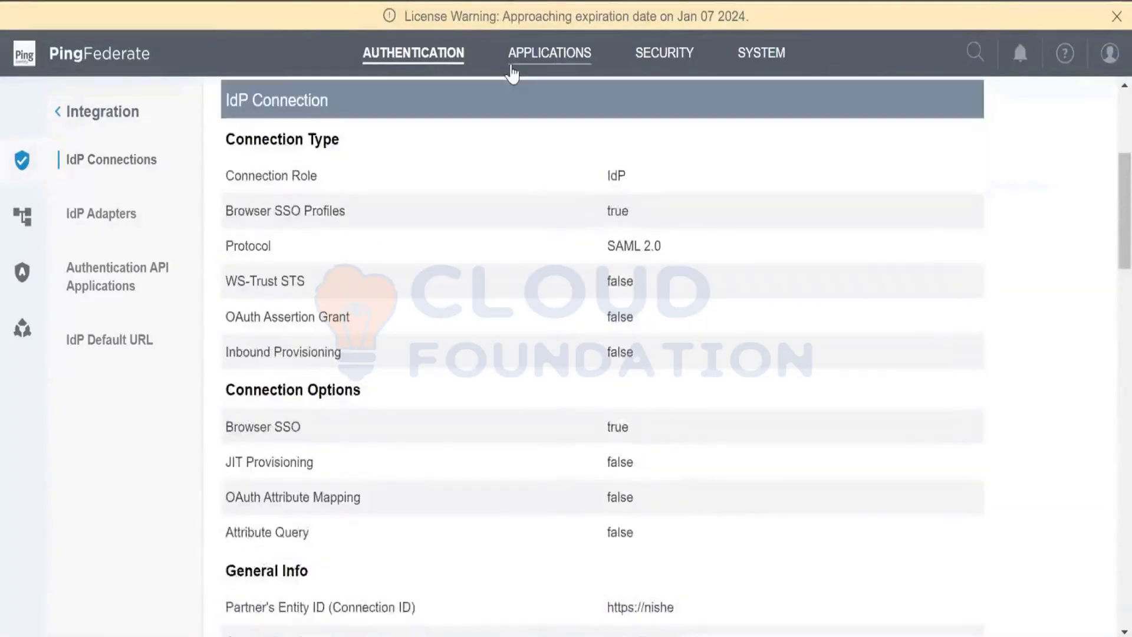
Step: Return to the IdP adapters list and compare it with the SP adapters list
click(512, 69)
click(384, 68)
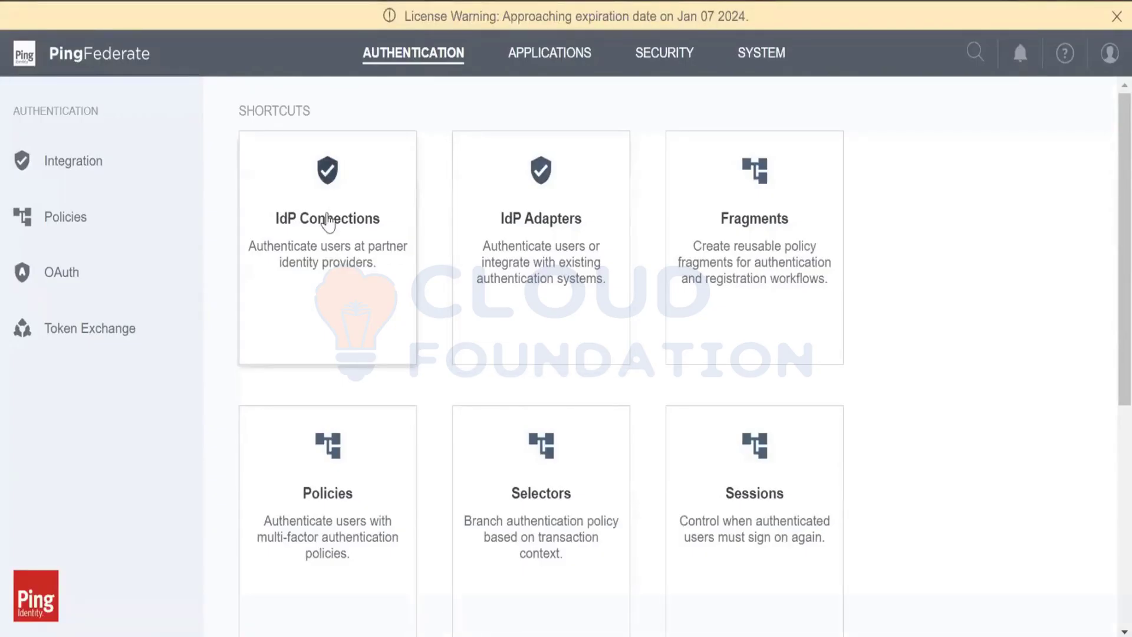
click(526, 213)
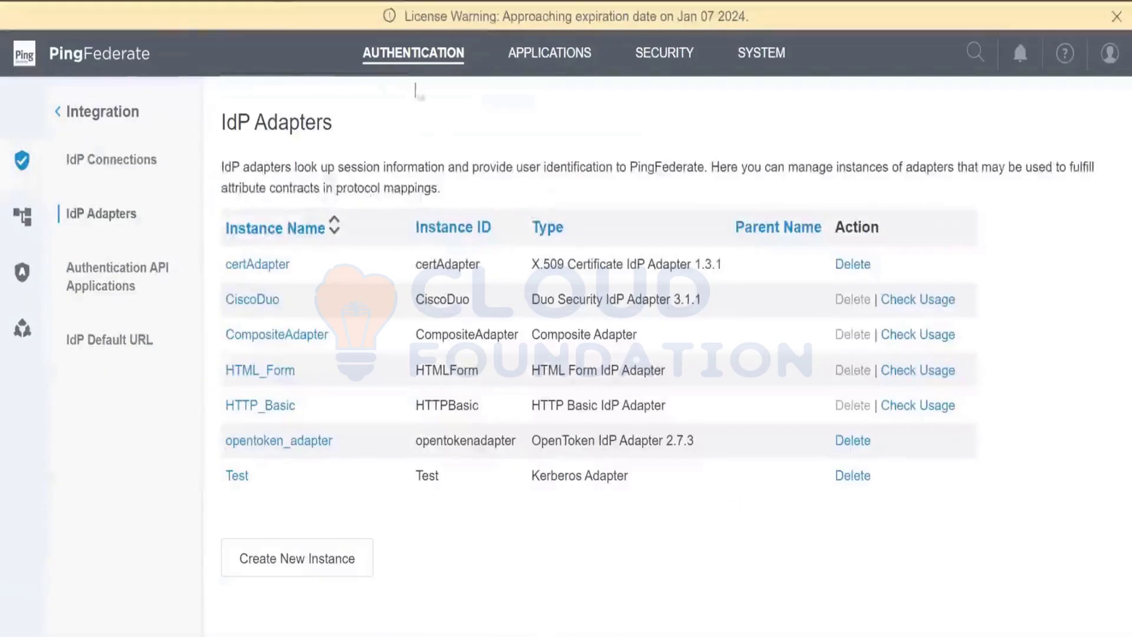
click(411, 62)
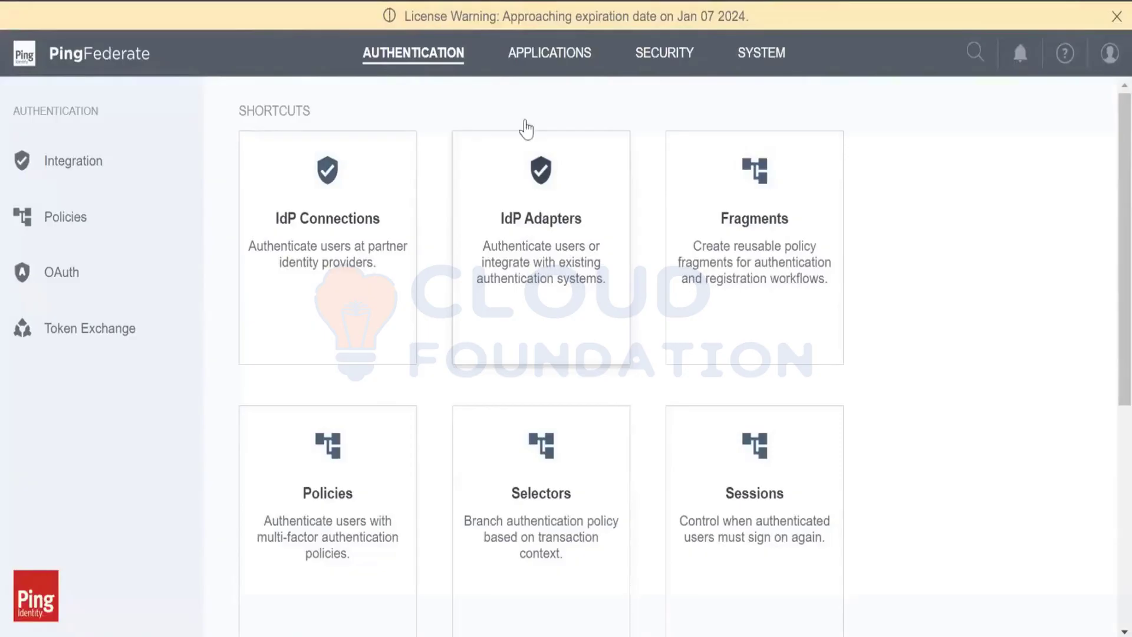
click(537, 57)
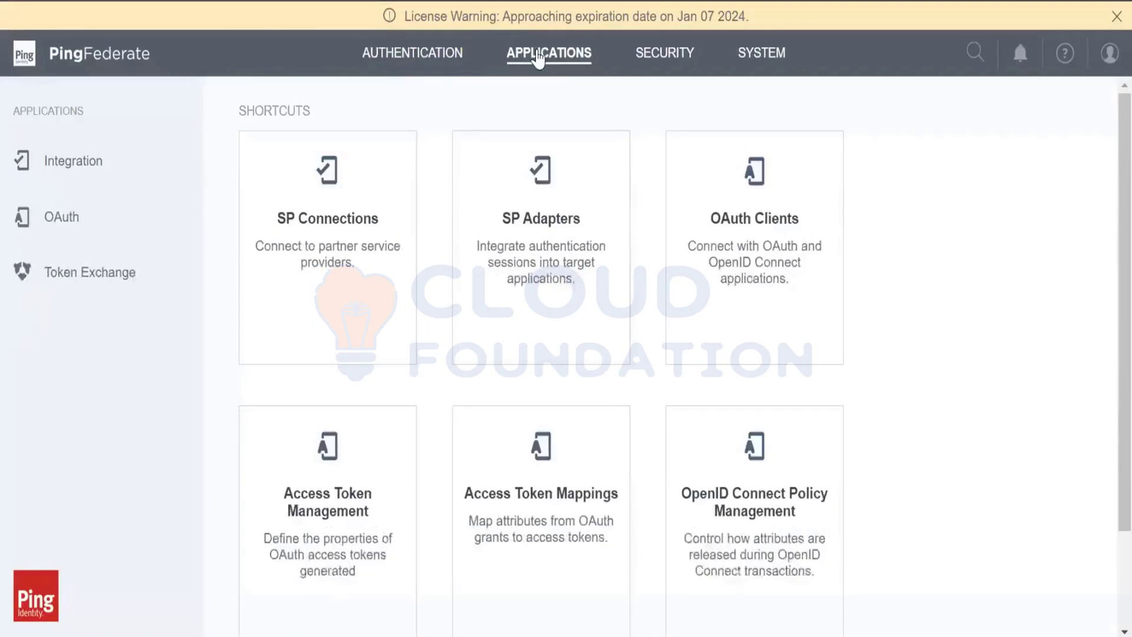
click(555, 211)
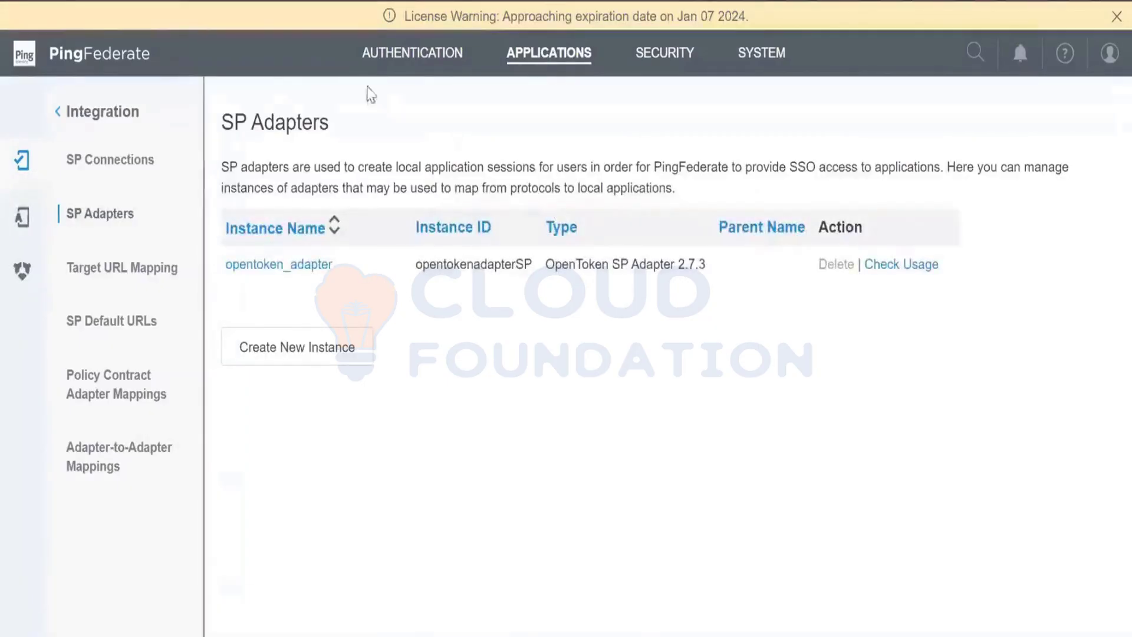
Step: View the IdP connections list and browse the available Authentication shortcuts
click(370, 53)
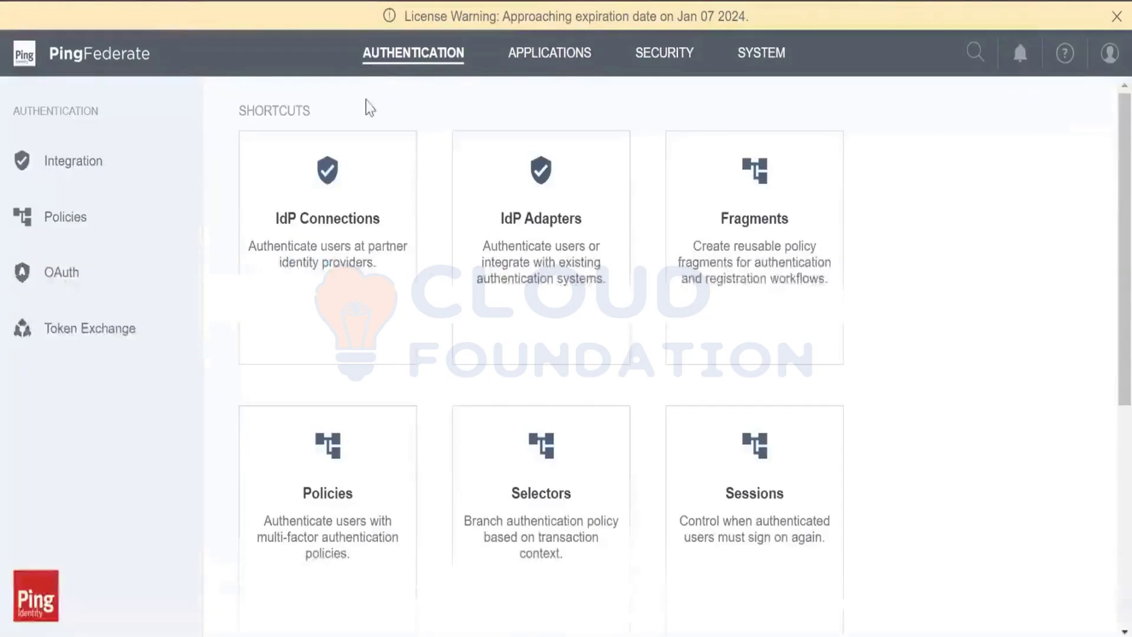
click(352, 267)
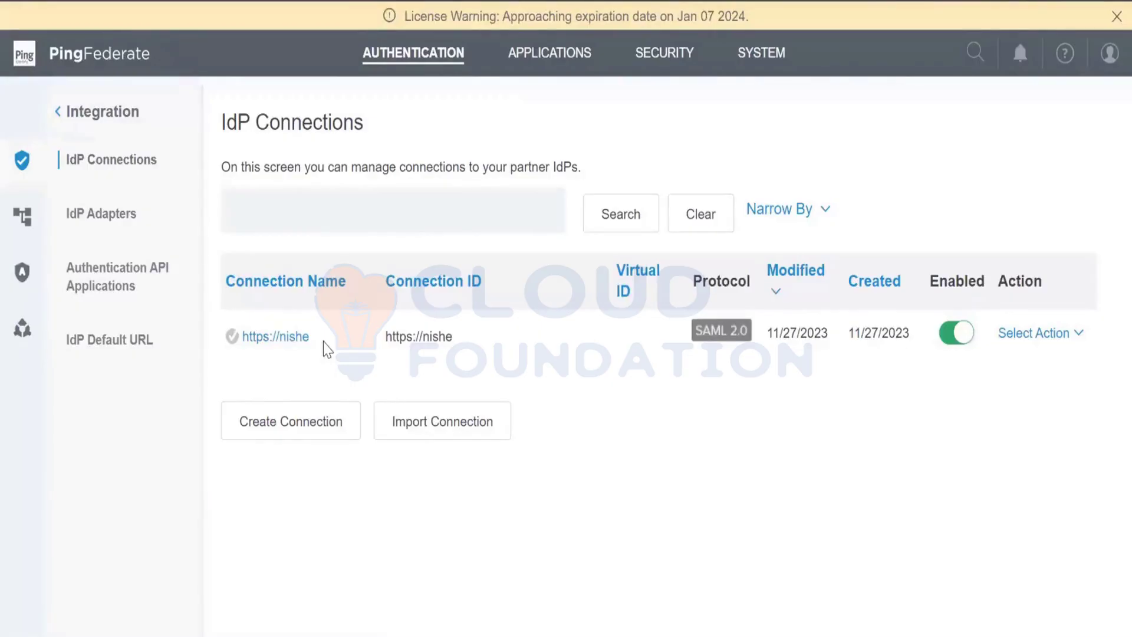
click(386, 54)
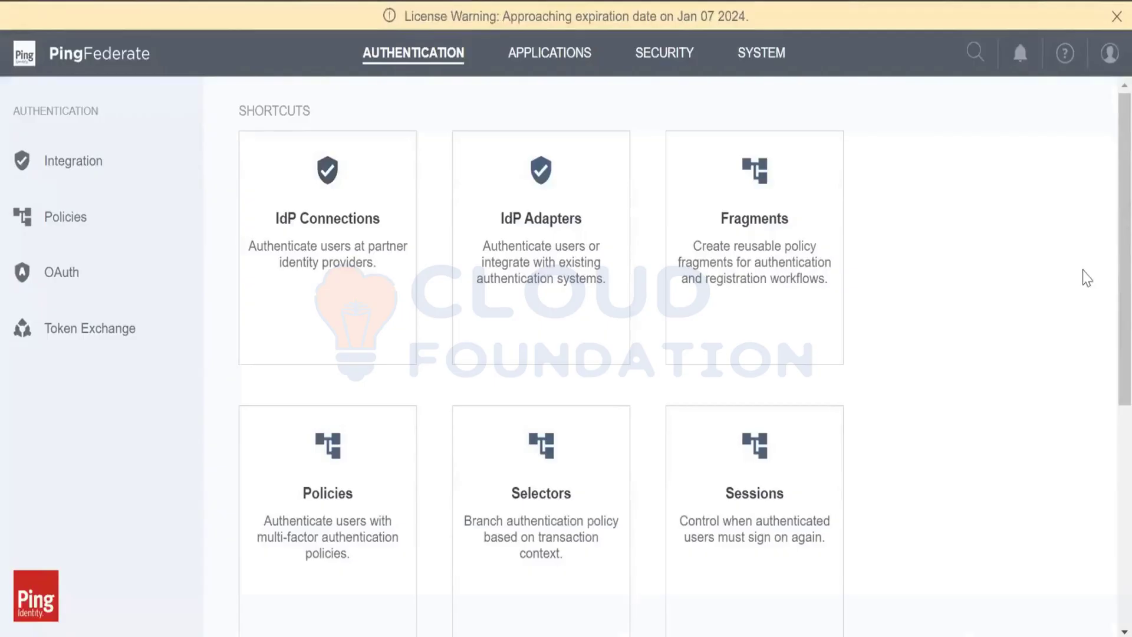
scroll(1031, 420, down, 5)
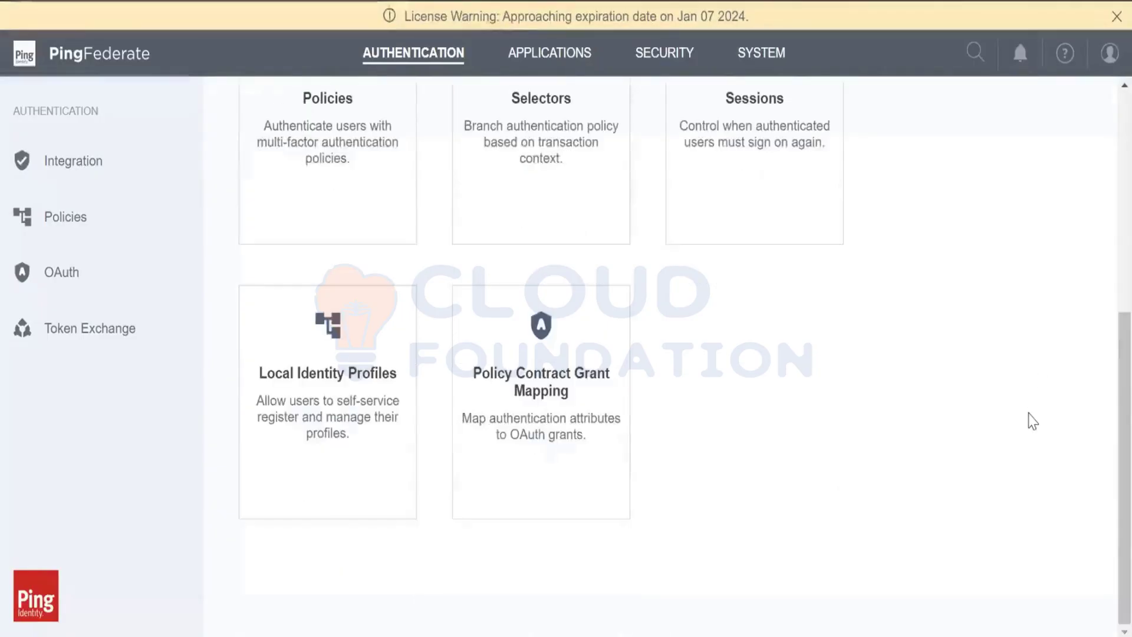
scroll(1032, 419, up, 1)
scroll(1032, 421, up, 4)
scroll(1032, 421, down, 4)
scroll(1032, 419, up, 1)
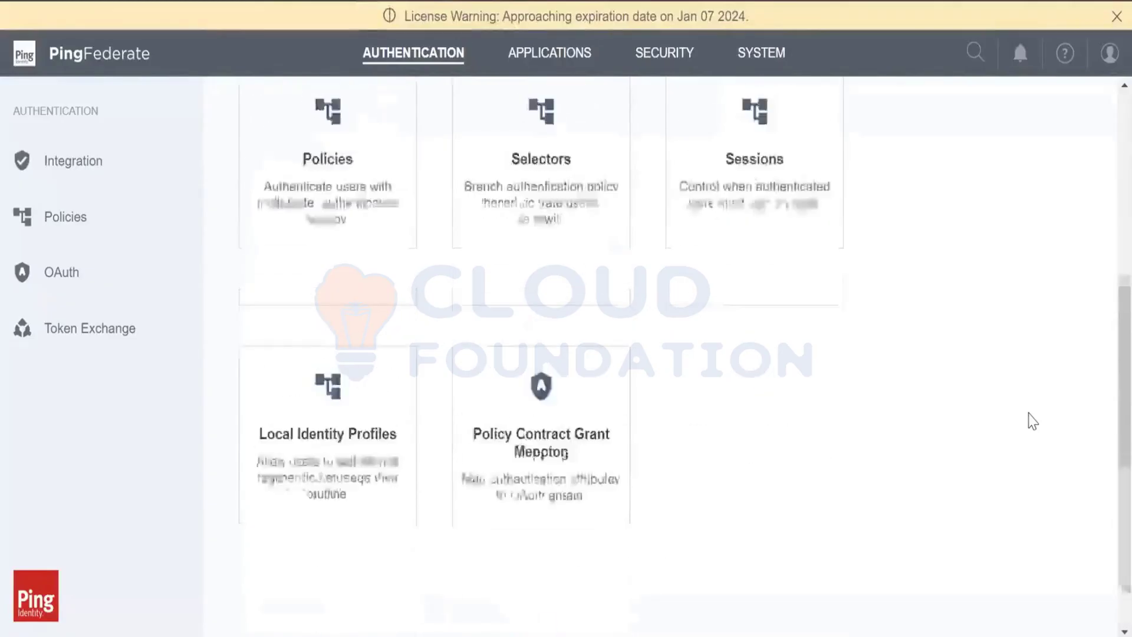
scroll(1032, 421, up, 5)
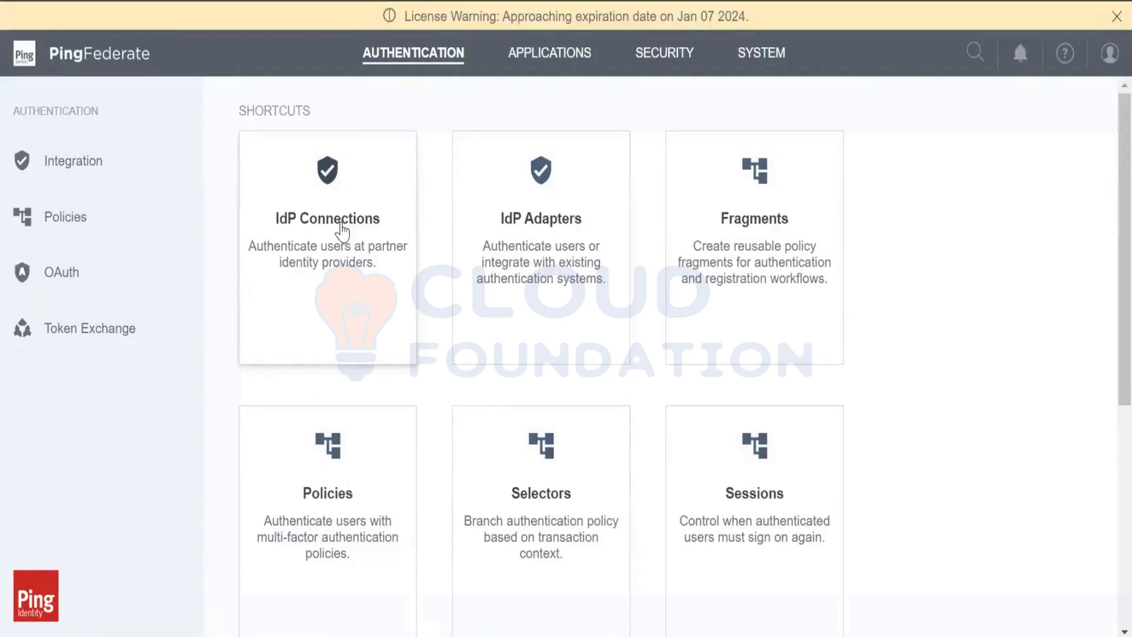
Step: Show the list of configured SP adapter instances
click(513, 59)
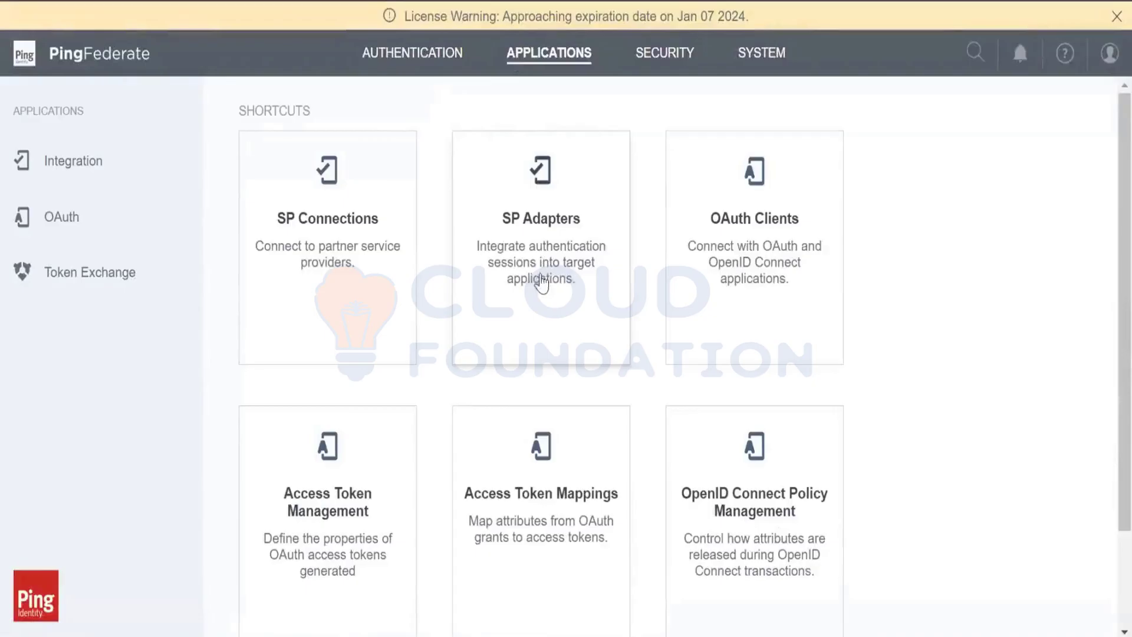
click(584, 296)
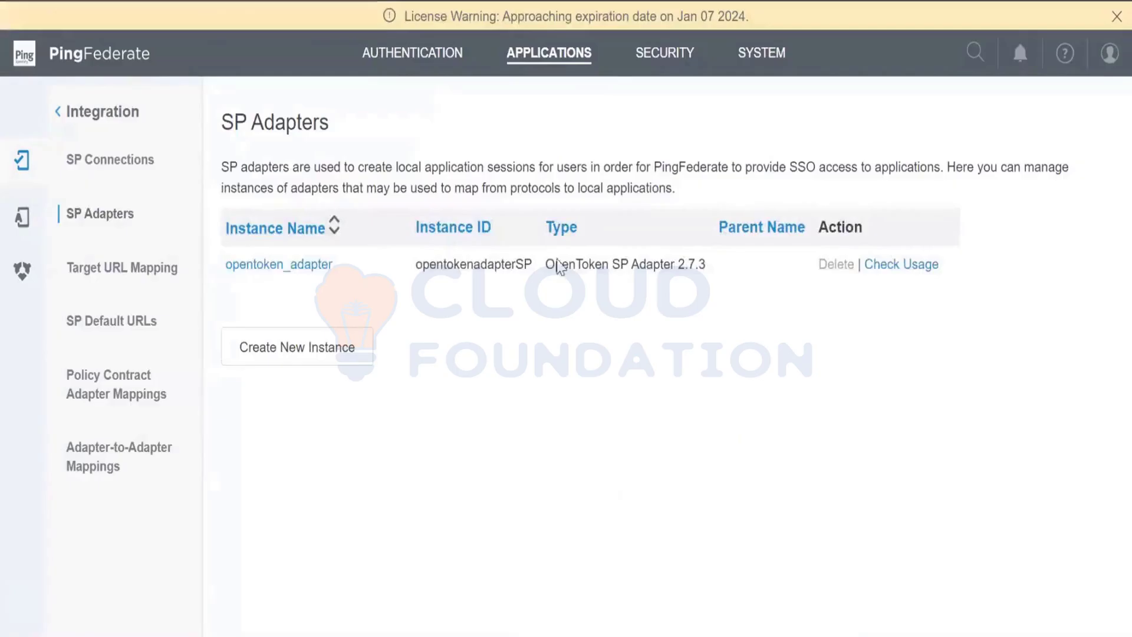
Step: Inspect the SAML 2.0 IdP connection's user-session creation and protocol settings, highlighting the domain in its SSO service endpoint URL
click(405, 52)
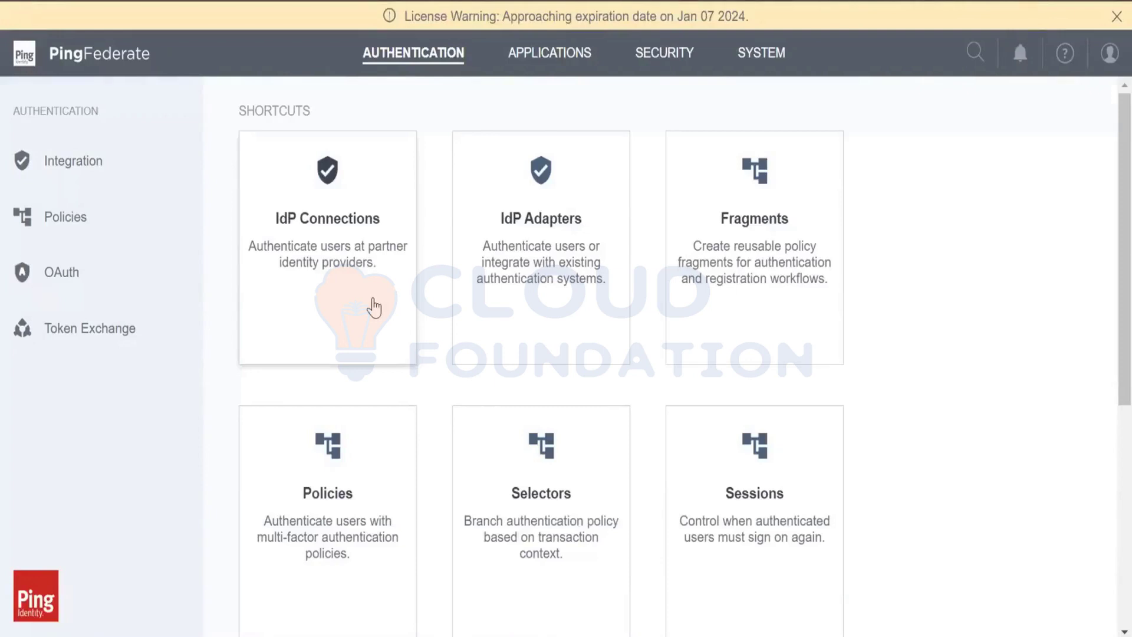
click(363, 209)
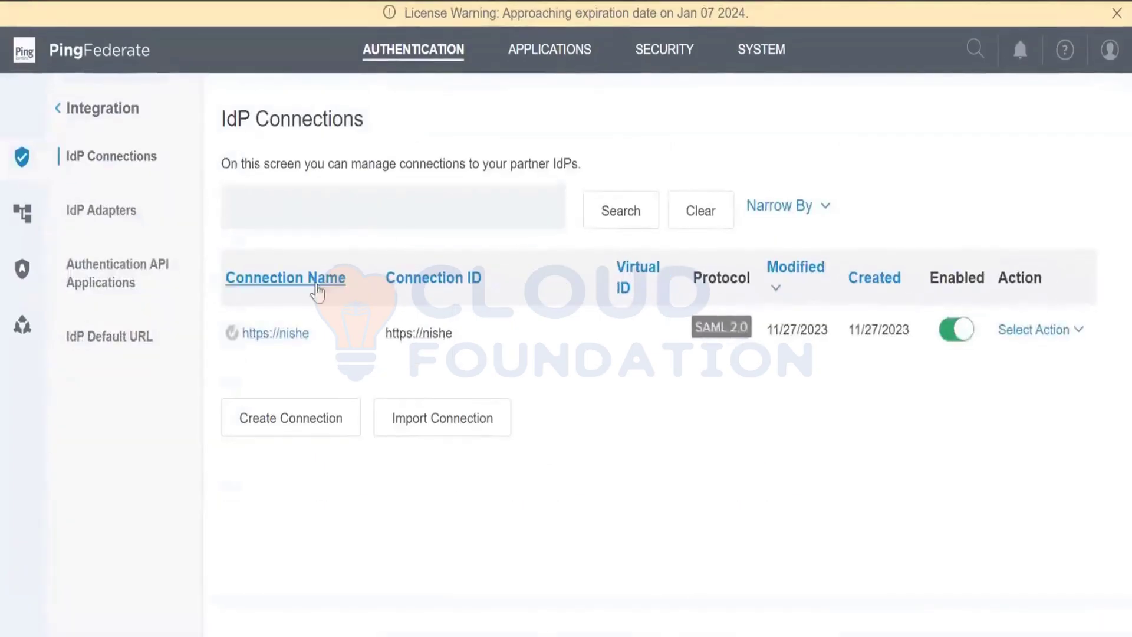
click(304, 337)
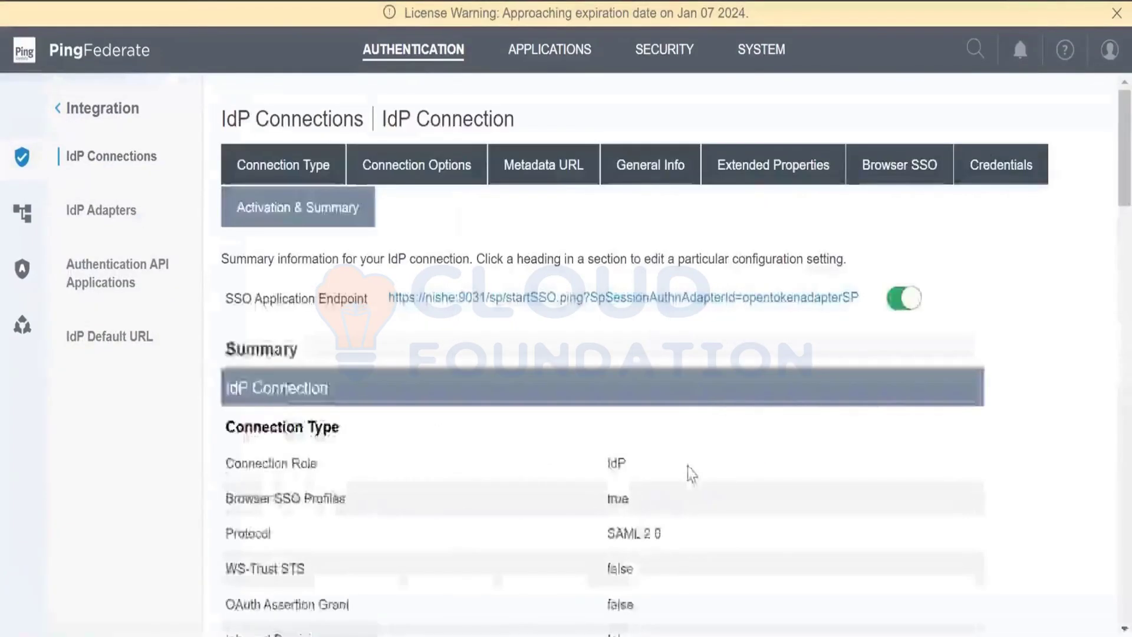
scroll(687, 466, down, 18)
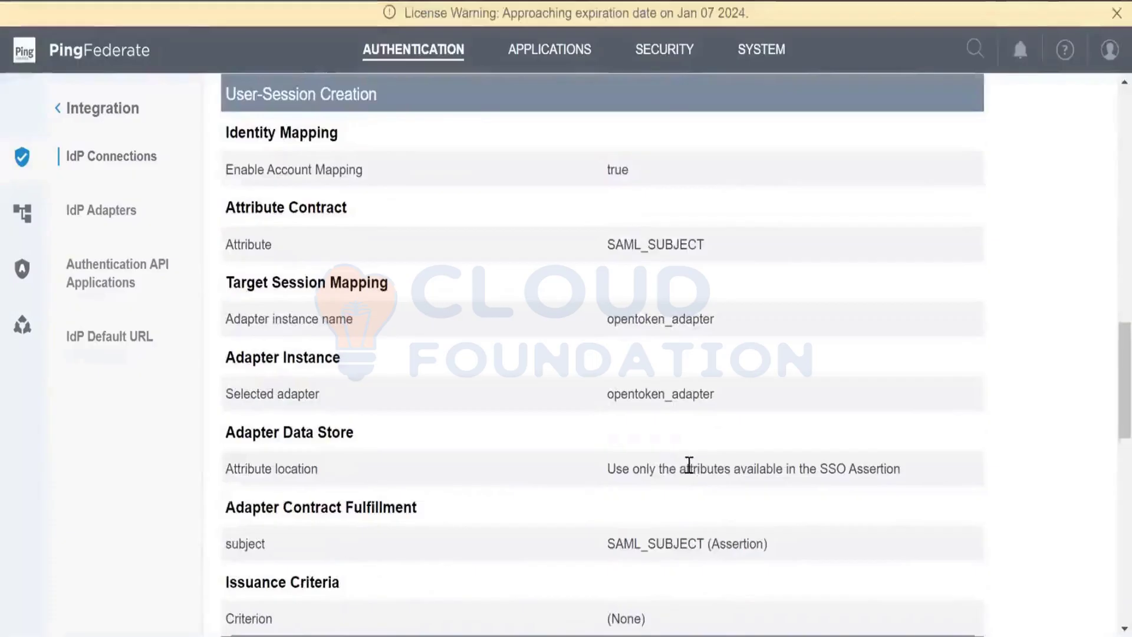
scroll(687, 466, down, 5)
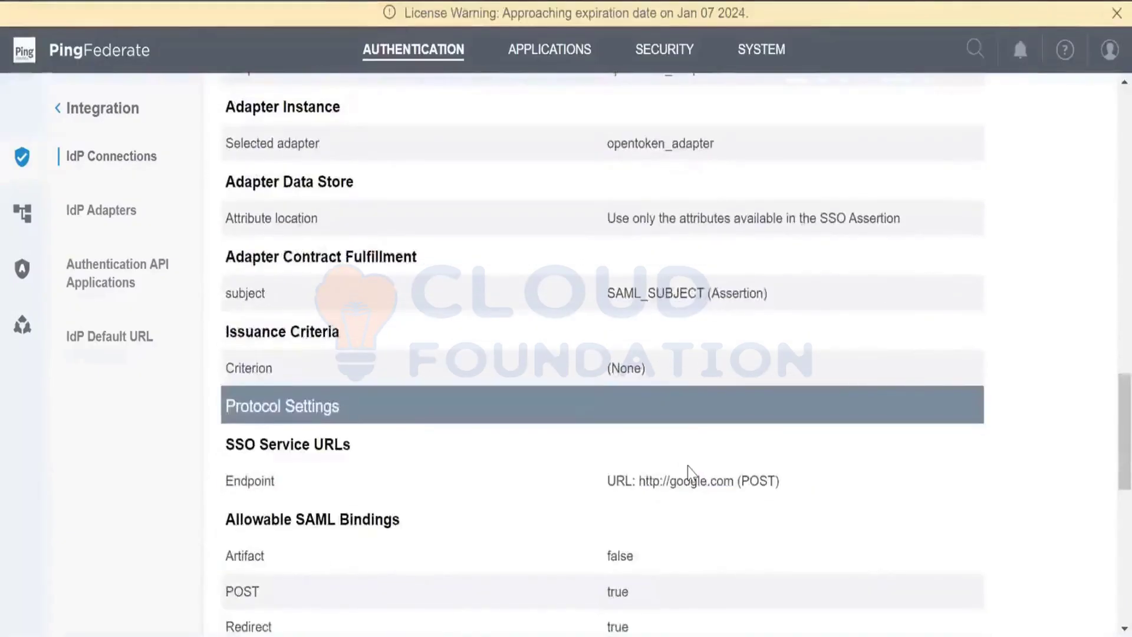
scroll(687, 466, down, 1)
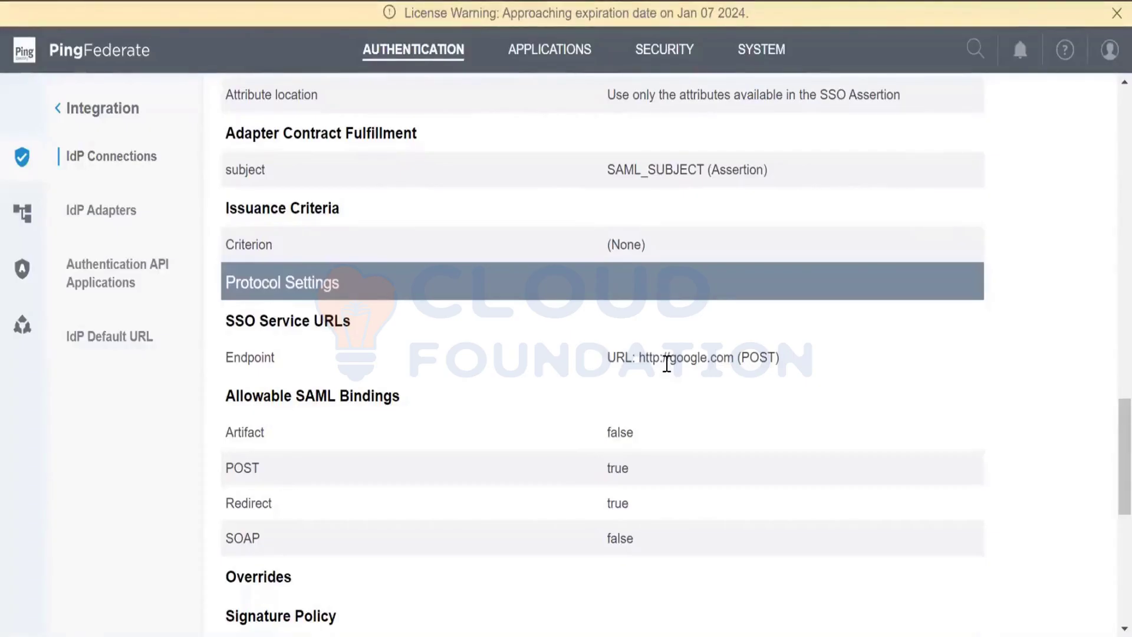
scroll(666, 363, up, 2)
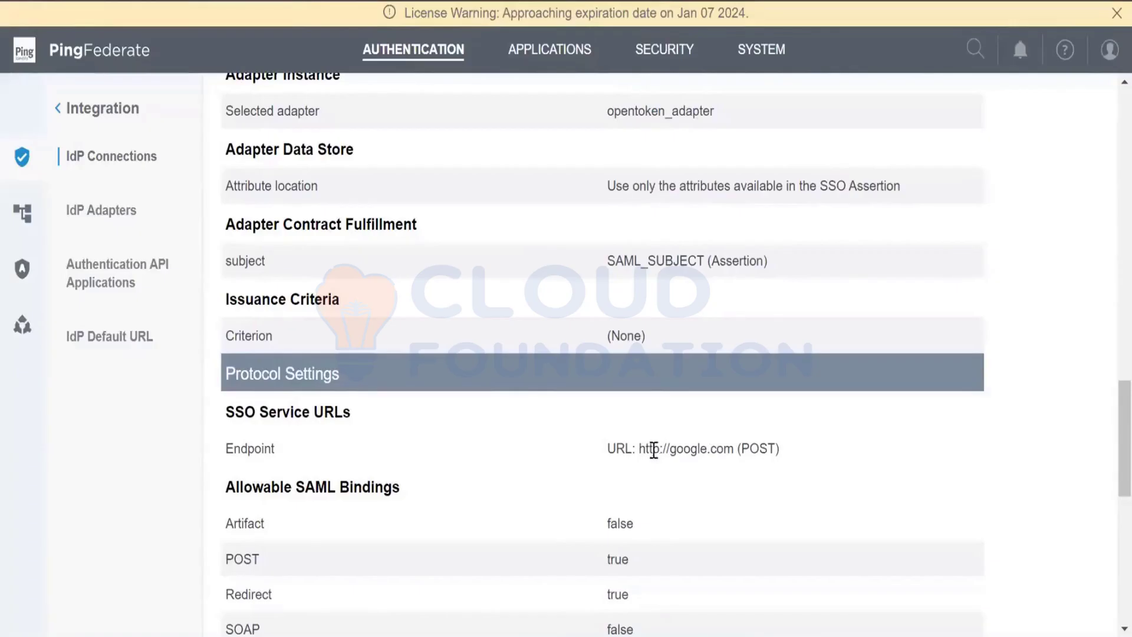
double_click(688, 449)
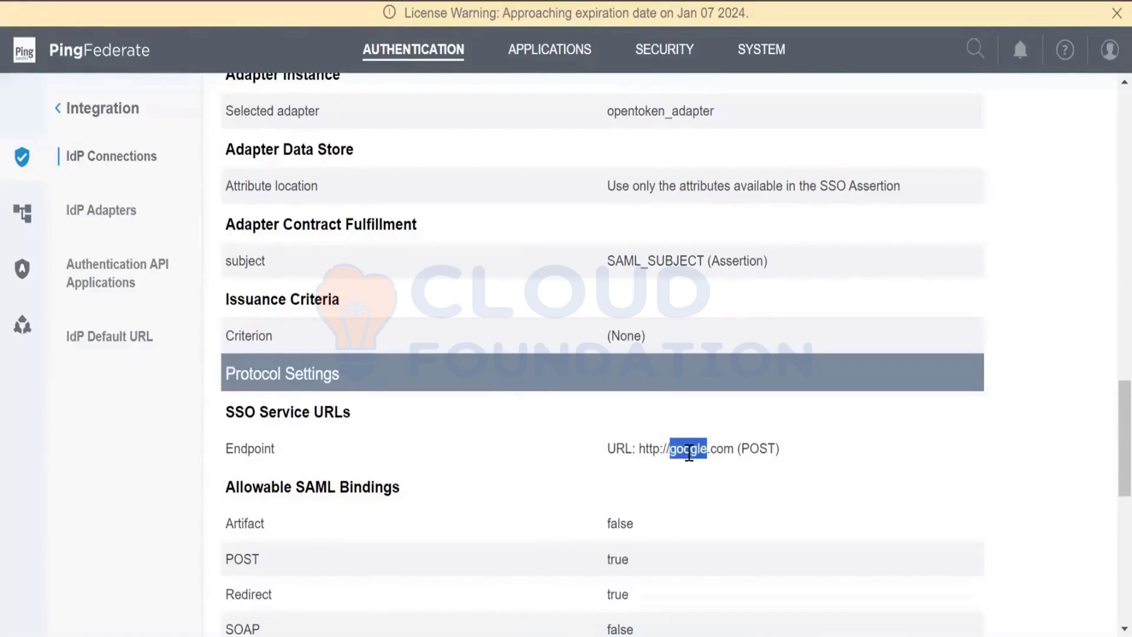
Step: Review the IdP connection's summary, covering its SSO endpoint URL, signature and encryption policies, verification certificate, SAML profiles and connection type
double_click(729, 454)
scroll(729, 455, up, 3)
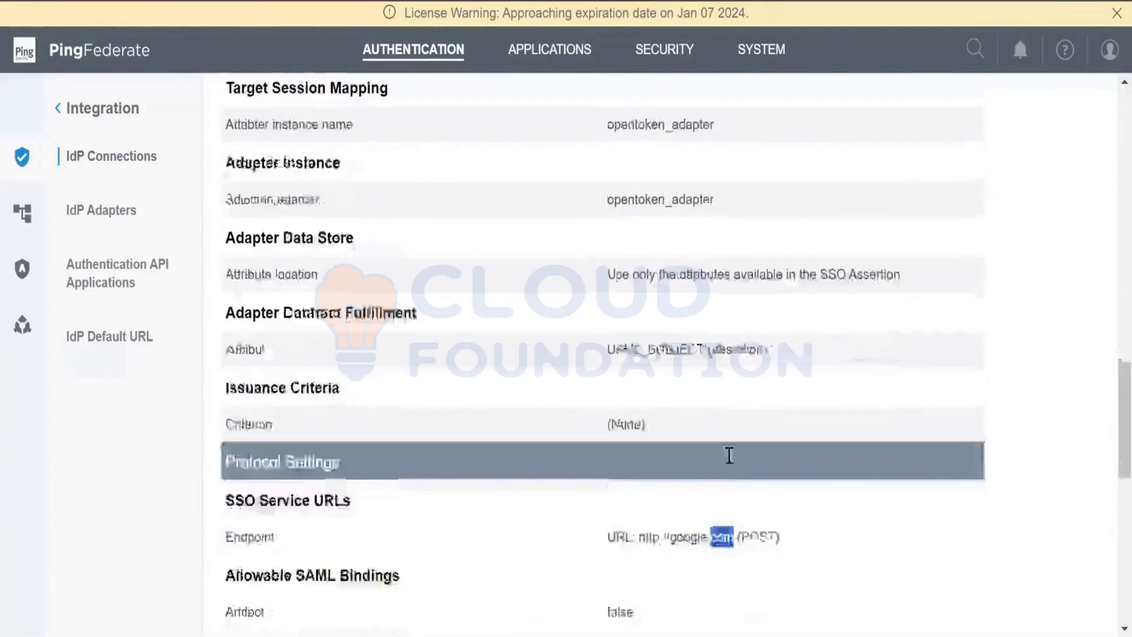
scroll(729, 455, down, 10)
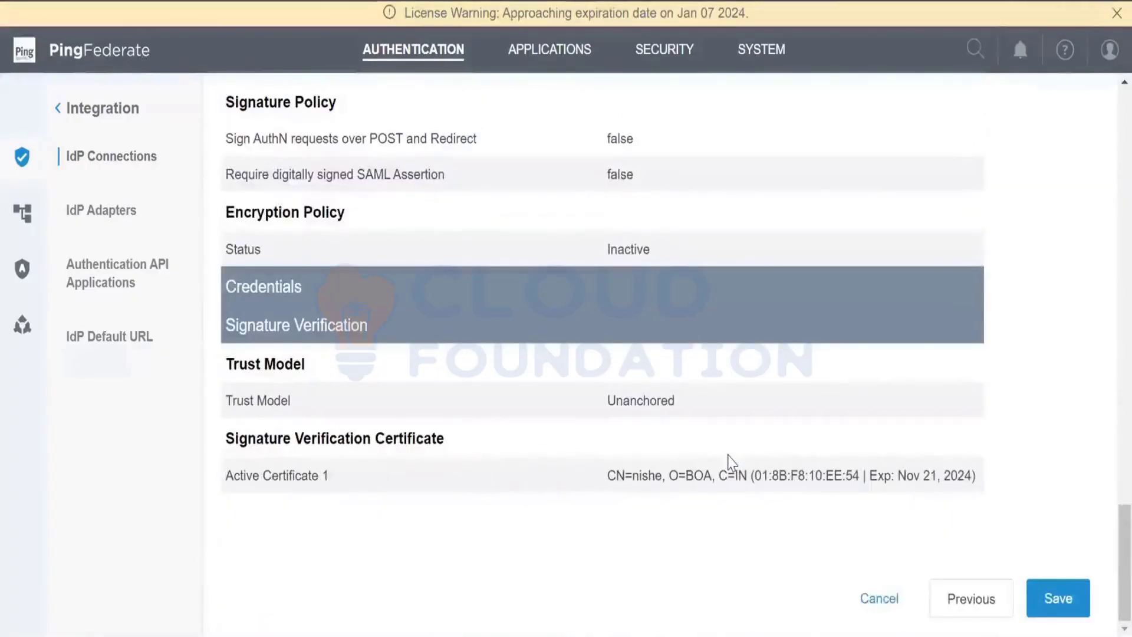
scroll(731, 461, up, 10)
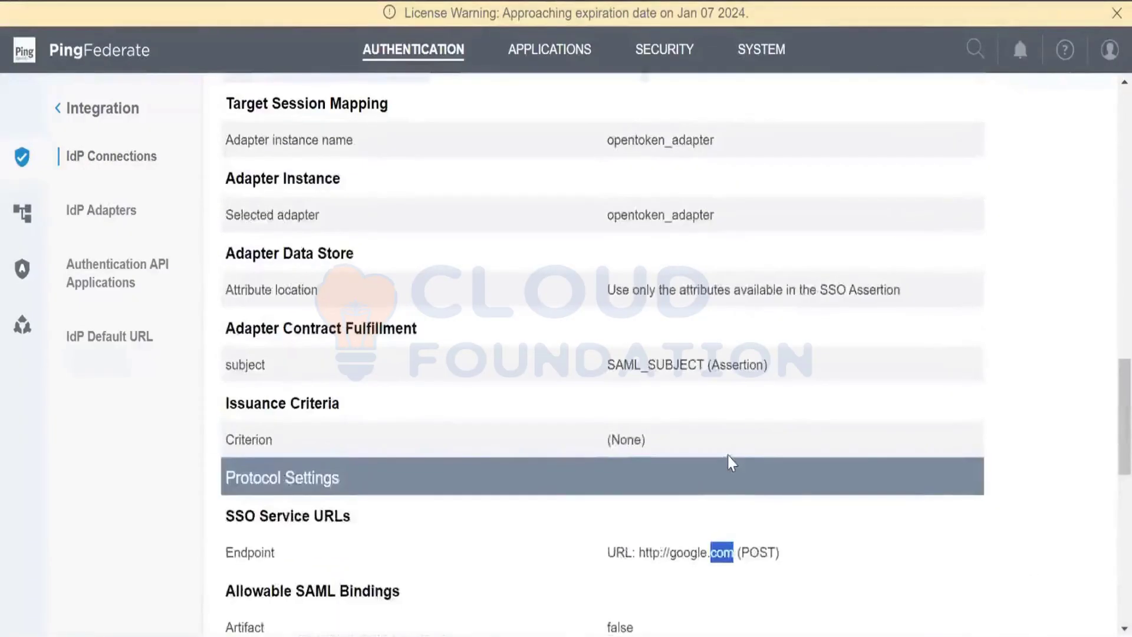
scroll(731, 461, up, 8)
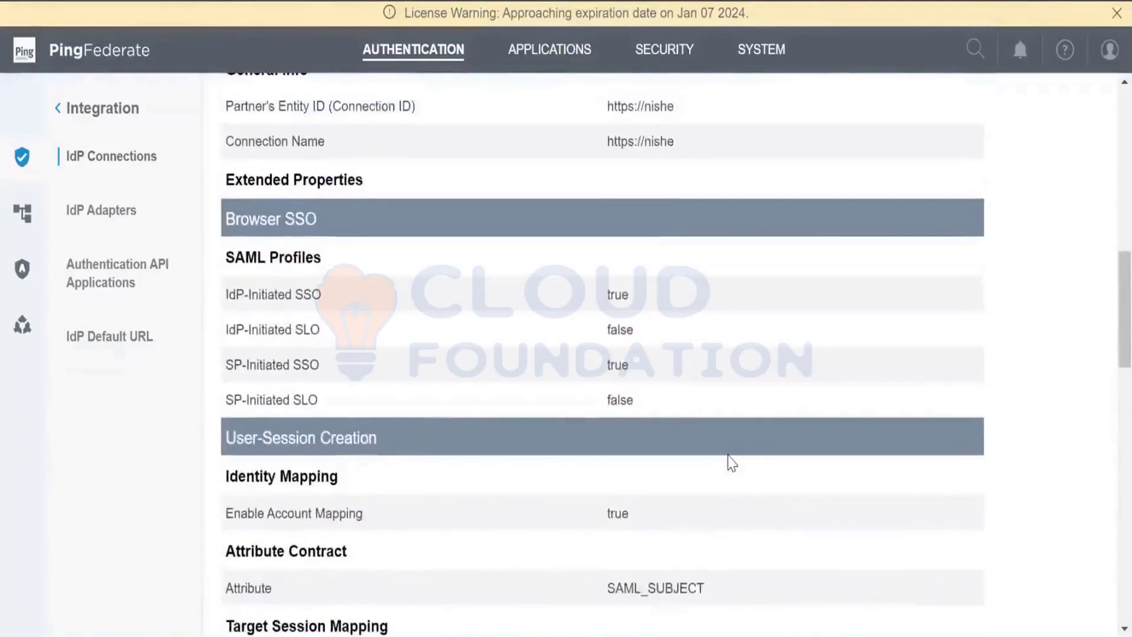
scroll(731, 461, up, 10)
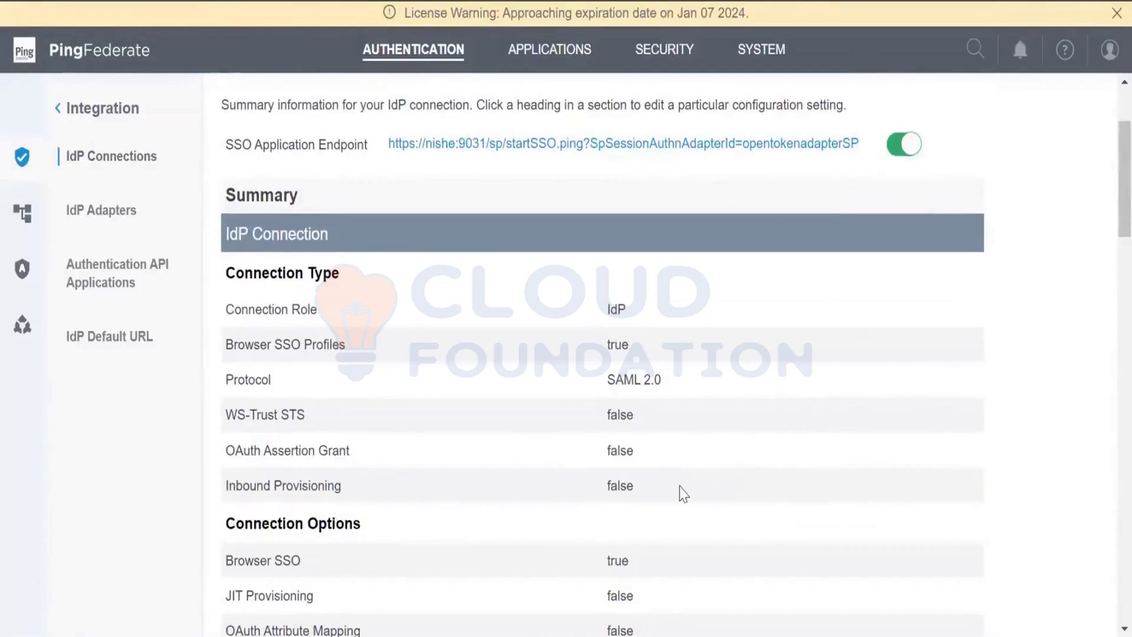
Step: Examine how the IdP connection's SAML profiles, user-session creation and adapter mapping relate to its allowable SAML bindings
scroll(683, 496, down, 2)
scroll(683, 495, down, 10)
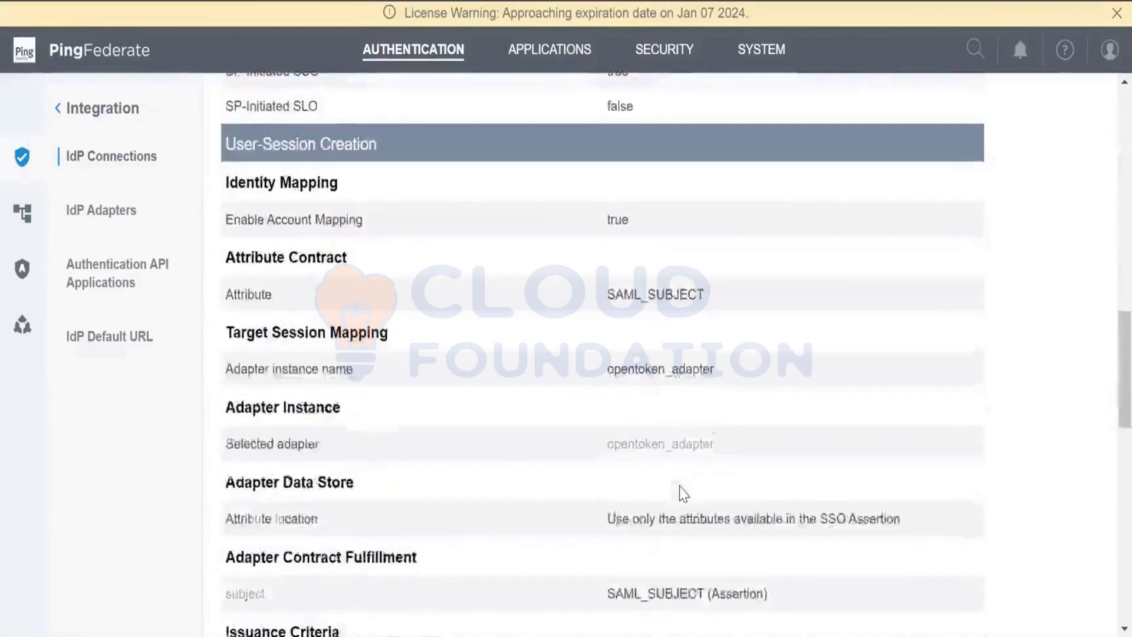
scroll(682, 494, down, 7)
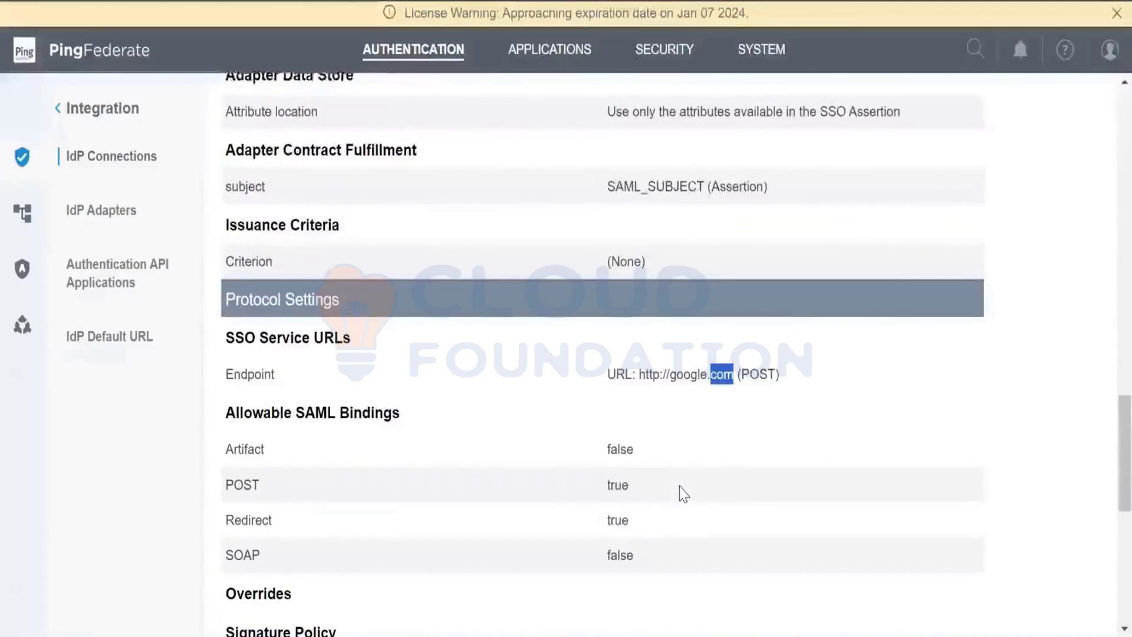
scroll(682, 494, up, 12)
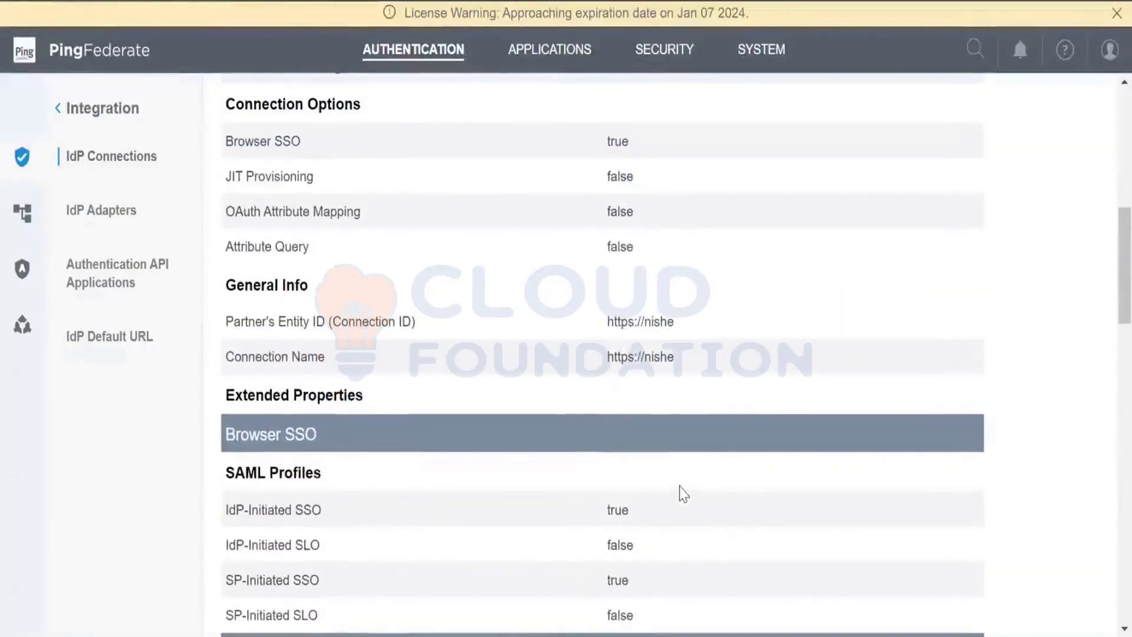
scroll(541, 339, down, 7)
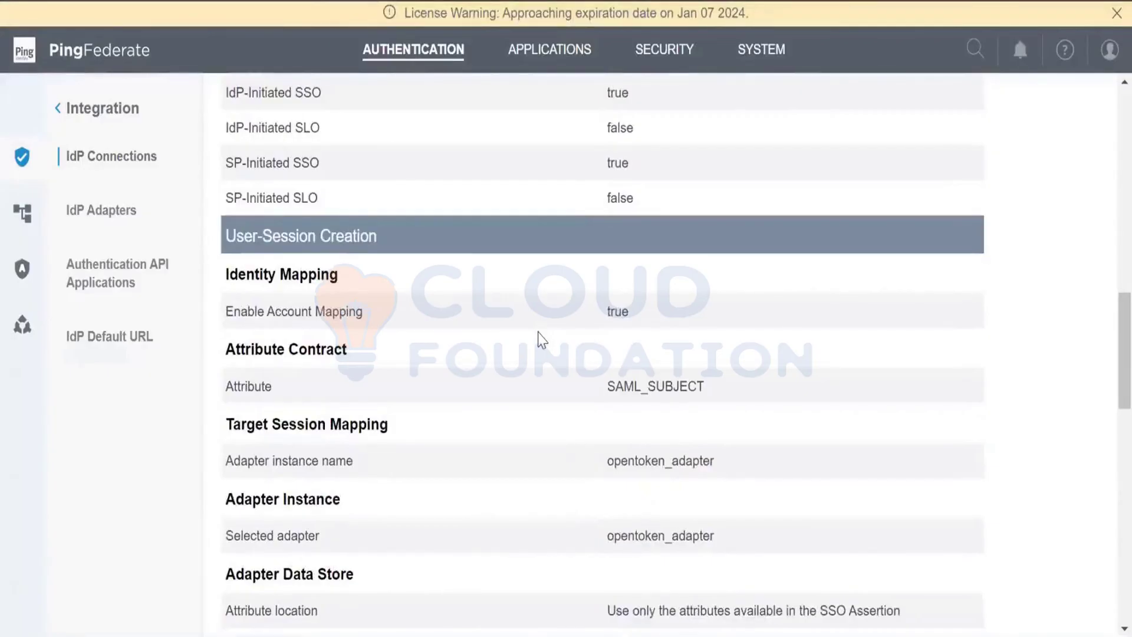
scroll(541, 340, down, 3)
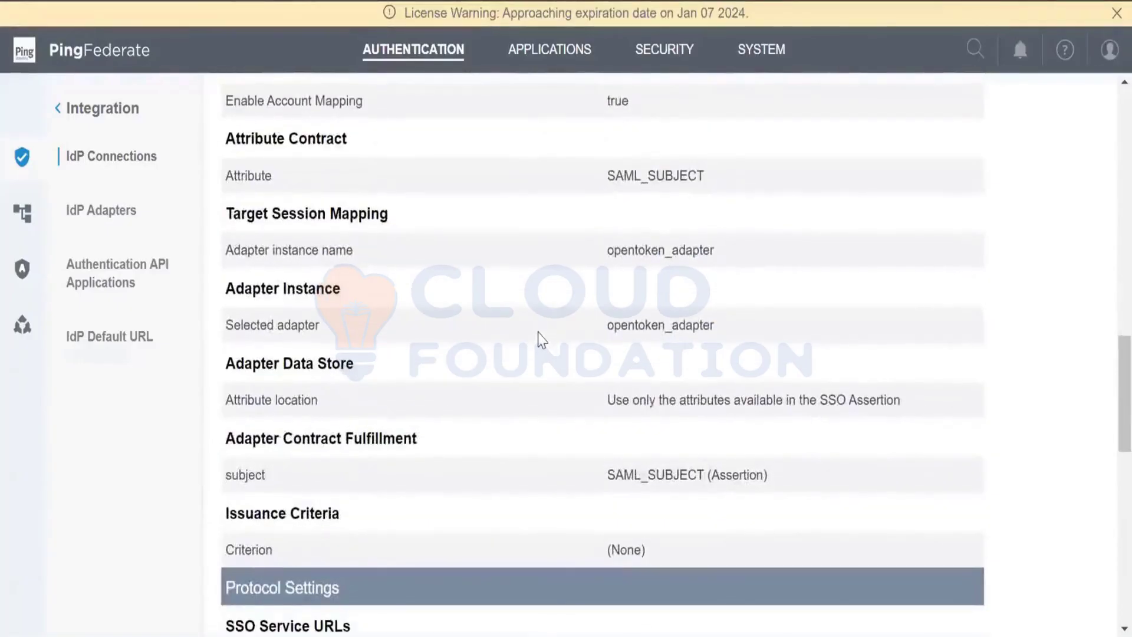
scroll(542, 339, up, 2)
scroll(541, 339, down, 3)
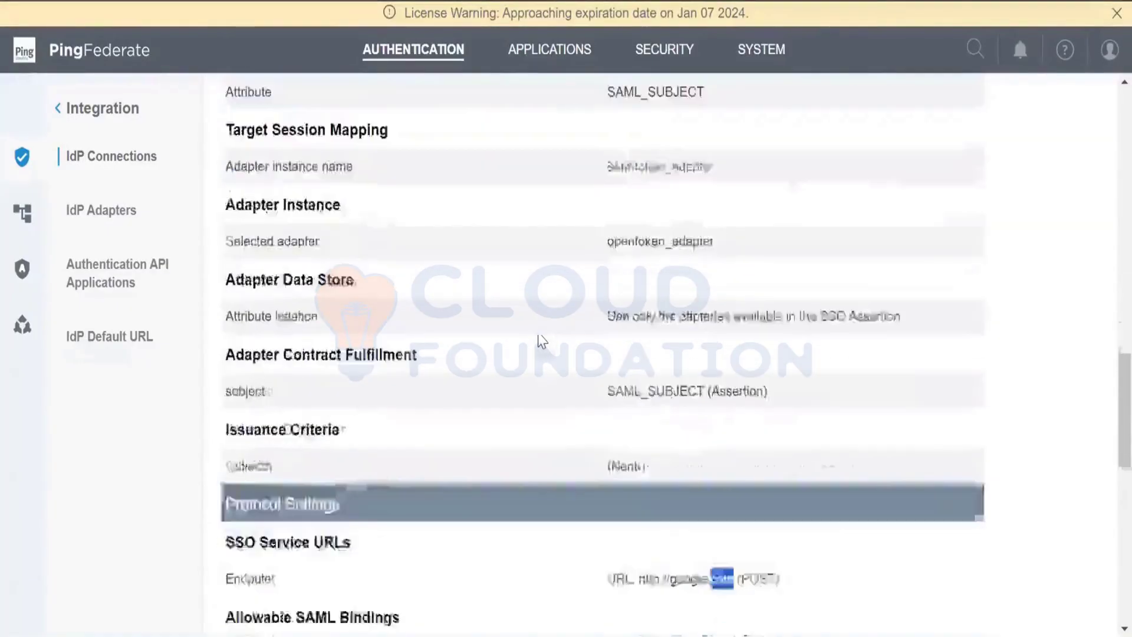
scroll(541, 339, down, 5)
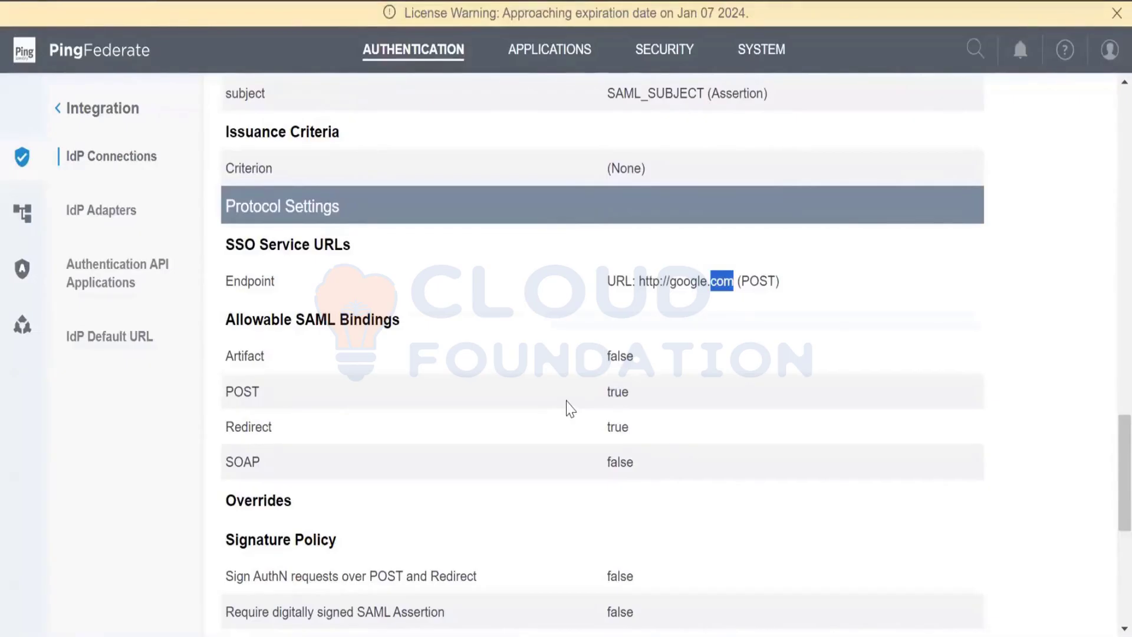
scroll(569, 407, up, 1)
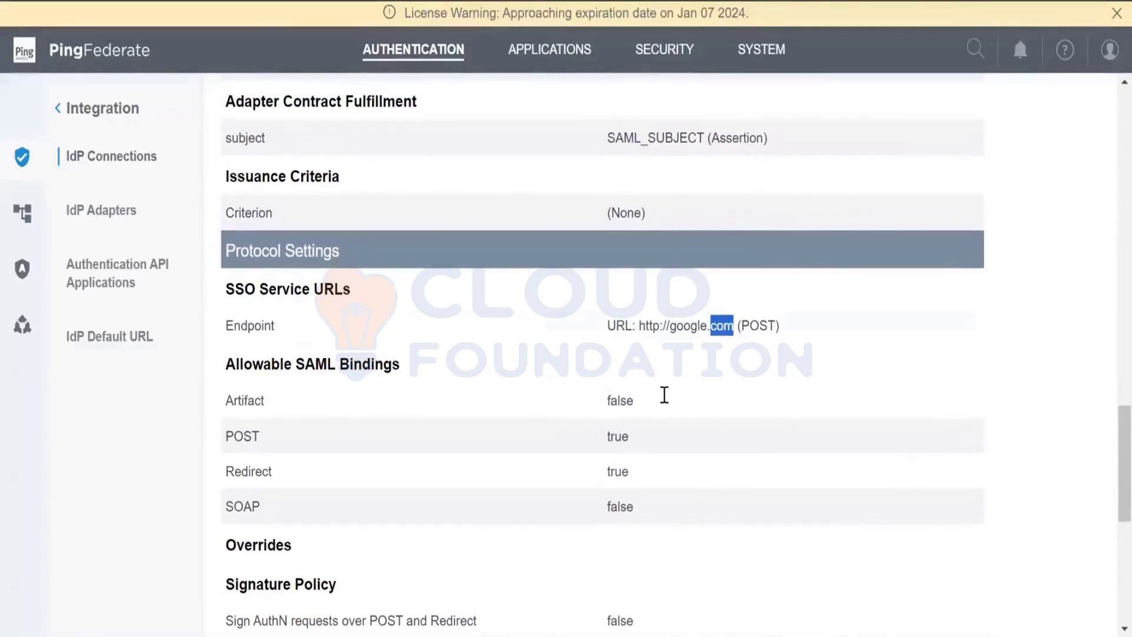
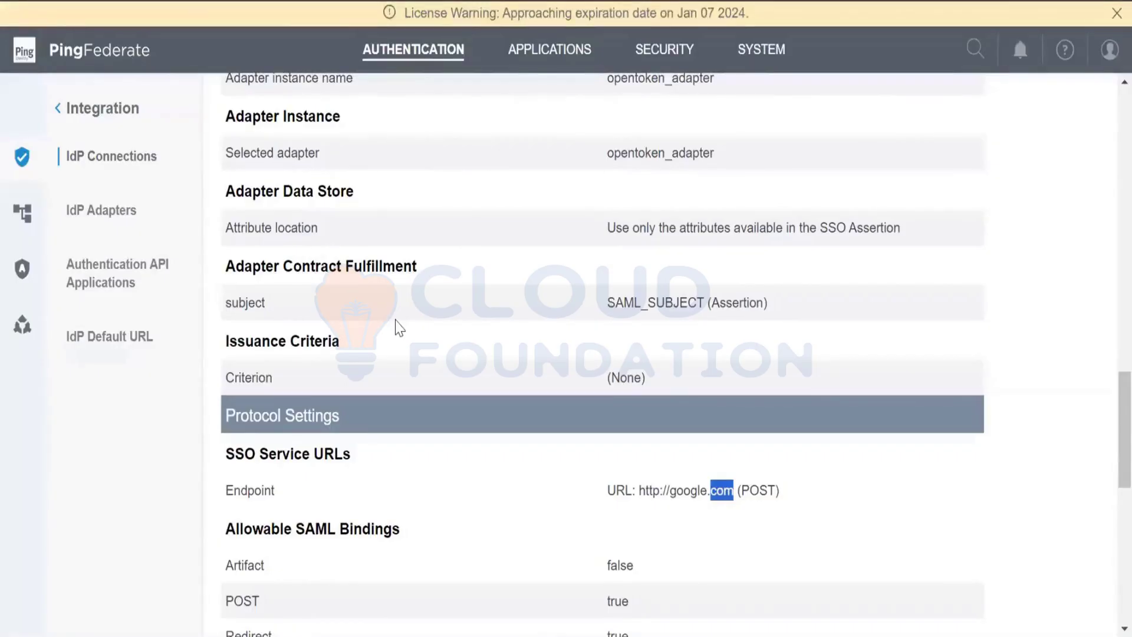
scroll(396, 320, down, 1)
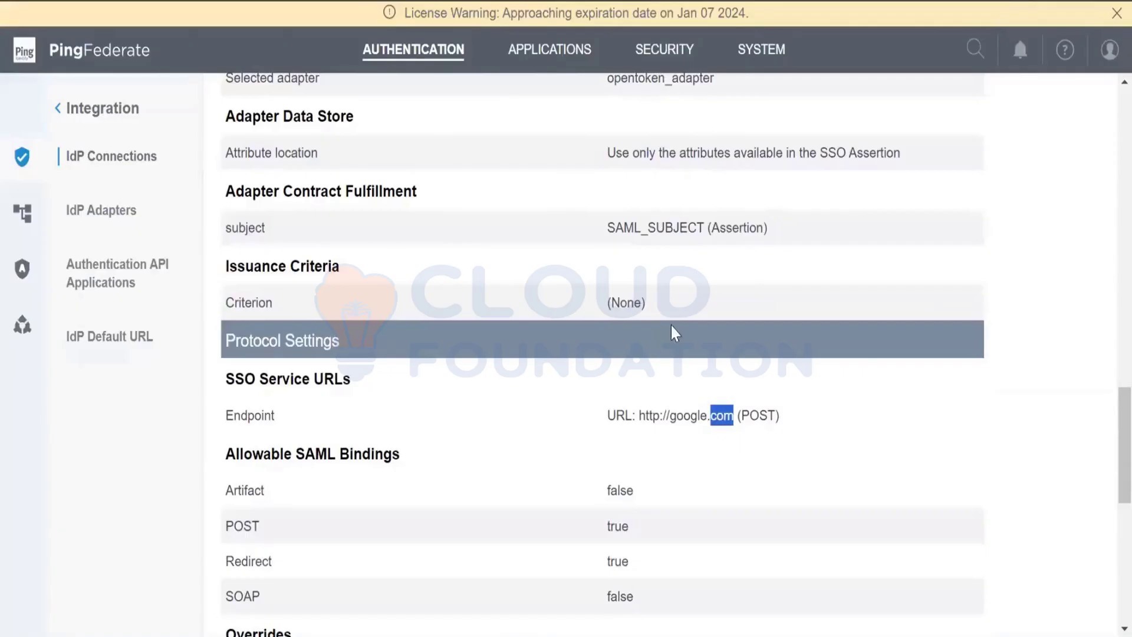
scroll(671, 326, up, 1)
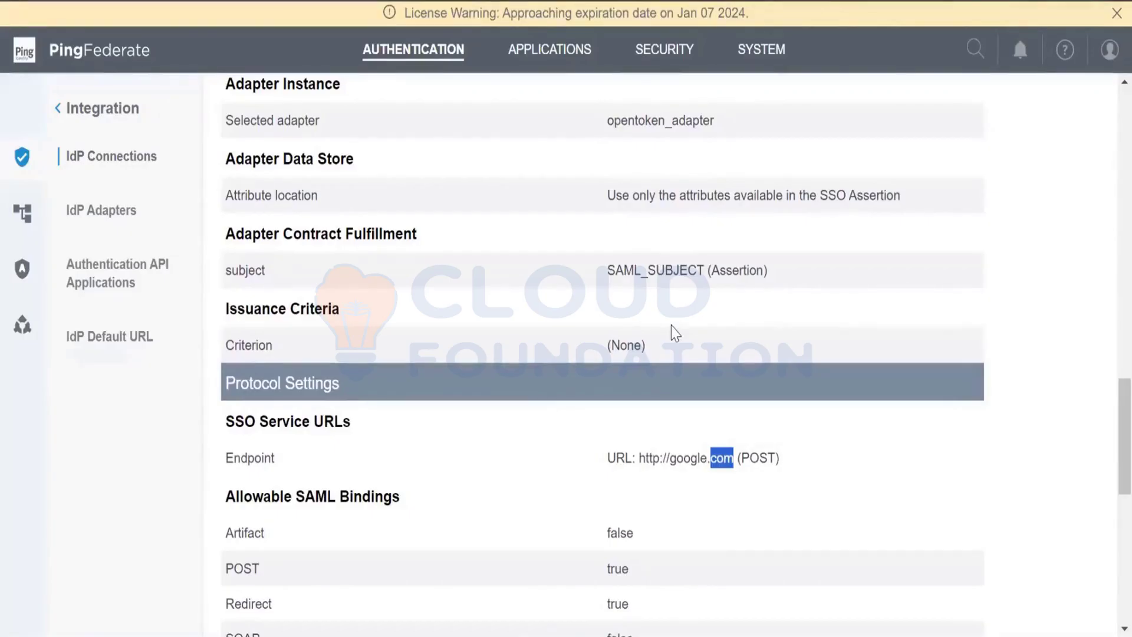
scroll(671, 326, down, 1)
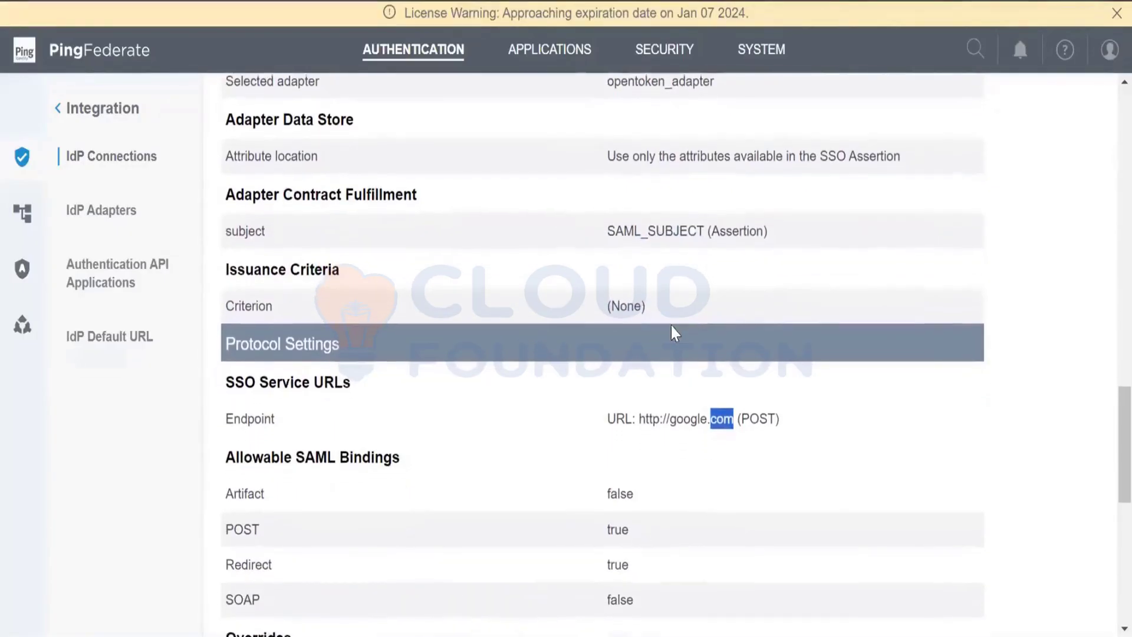
scroll(671, 326, up, 1)
scroll(675, 333, up, 1)
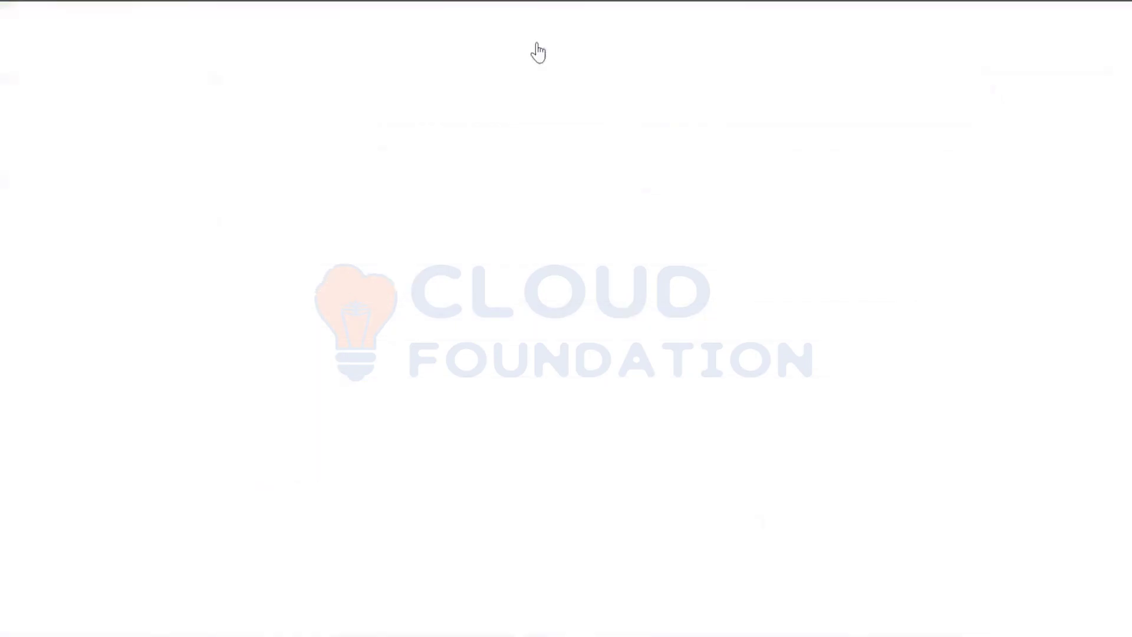
Step: Open the opentoken_adapter SP adapter instance and inspect its instance configuration, including the authentication service
click(553, 222)
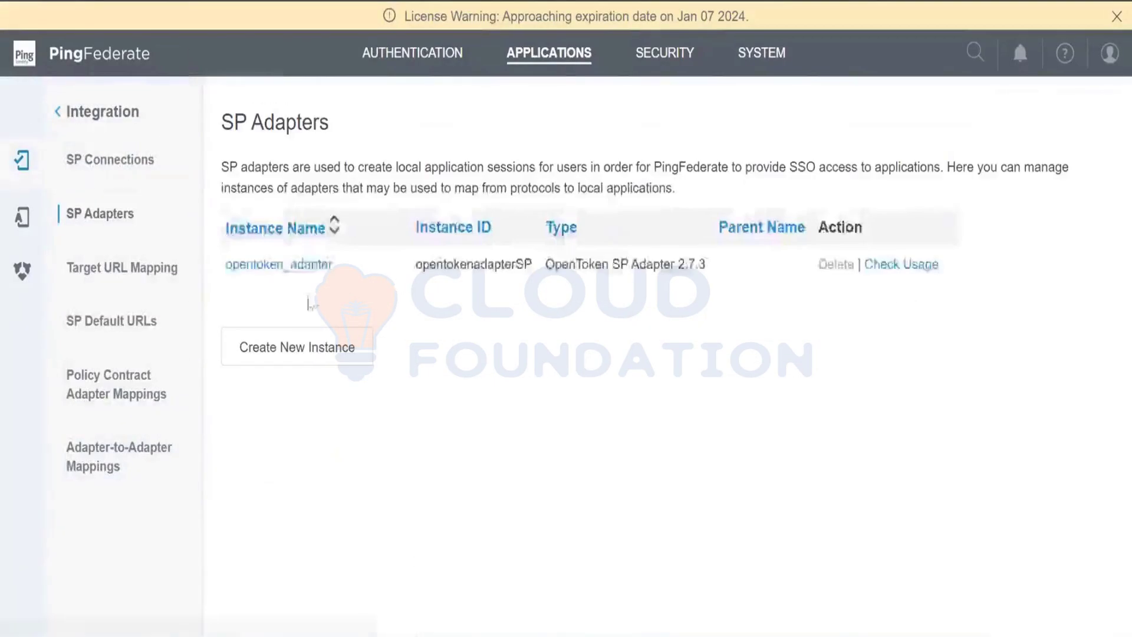
click(291, 266)
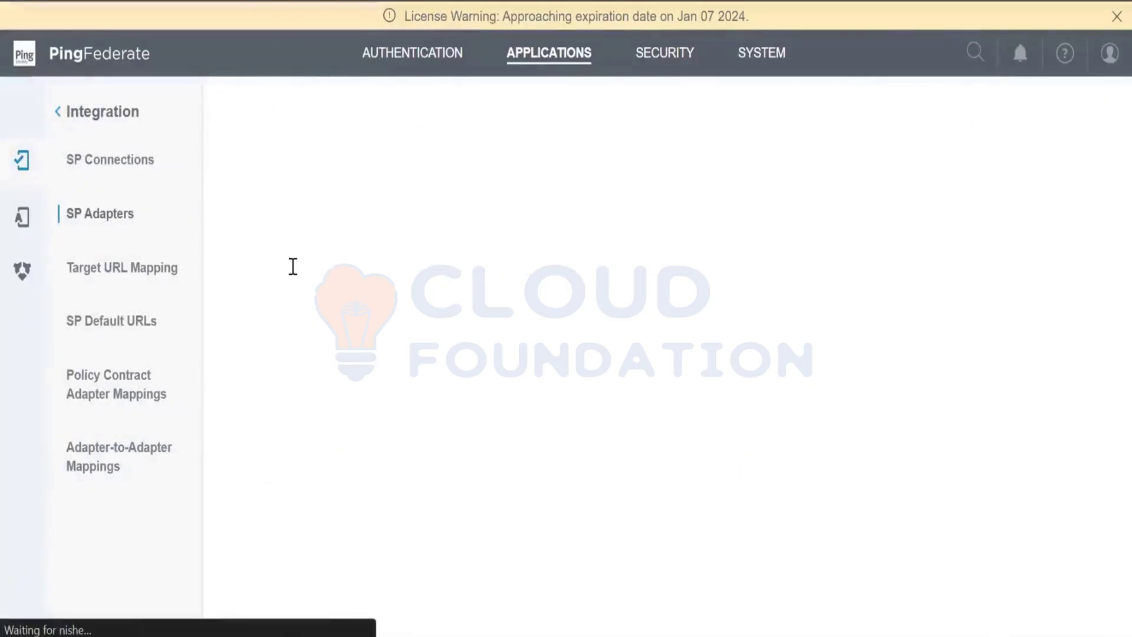
scroll(652, 379, down, 6)
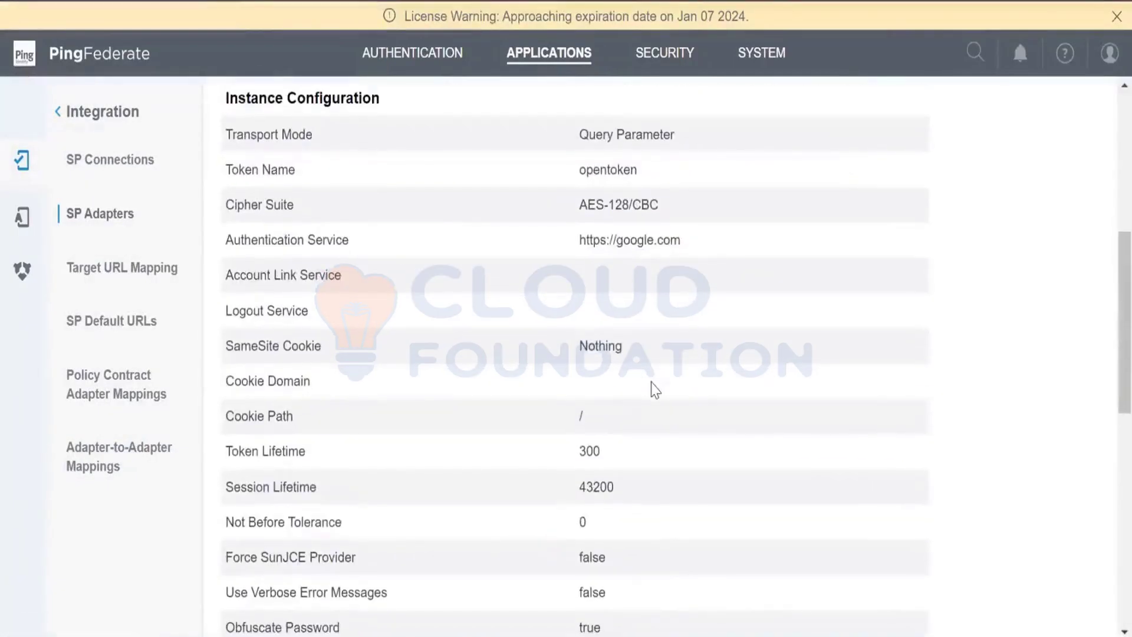
Step: Open the Salesforce SP connection and inspect its connection type, options, general info and SSO application endpoint
click(534, 59)
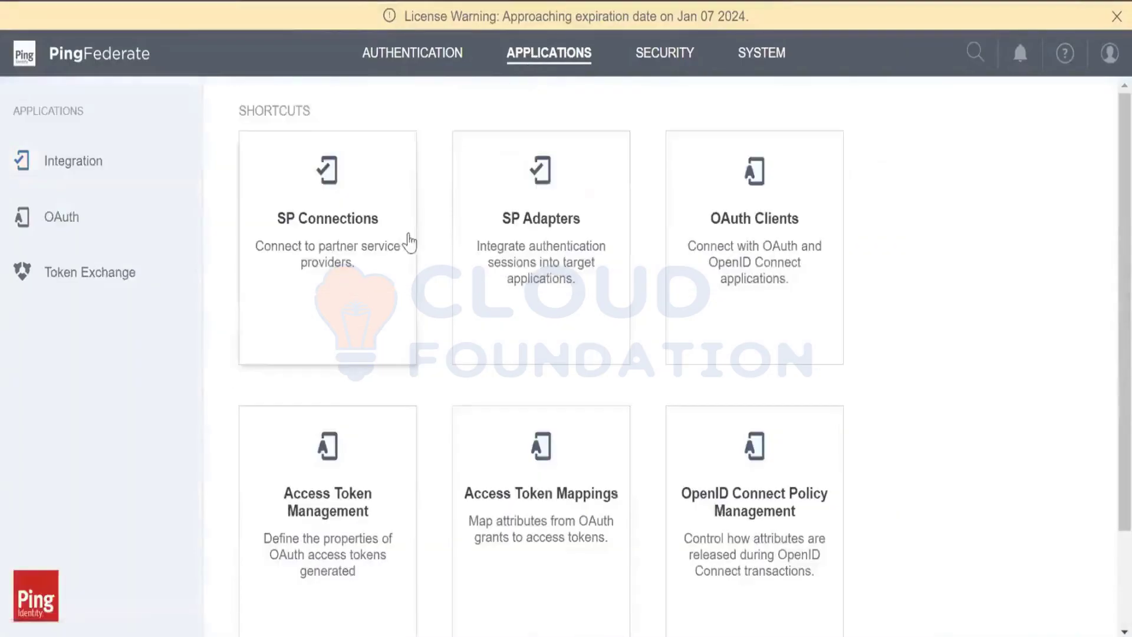
click(377, 259)
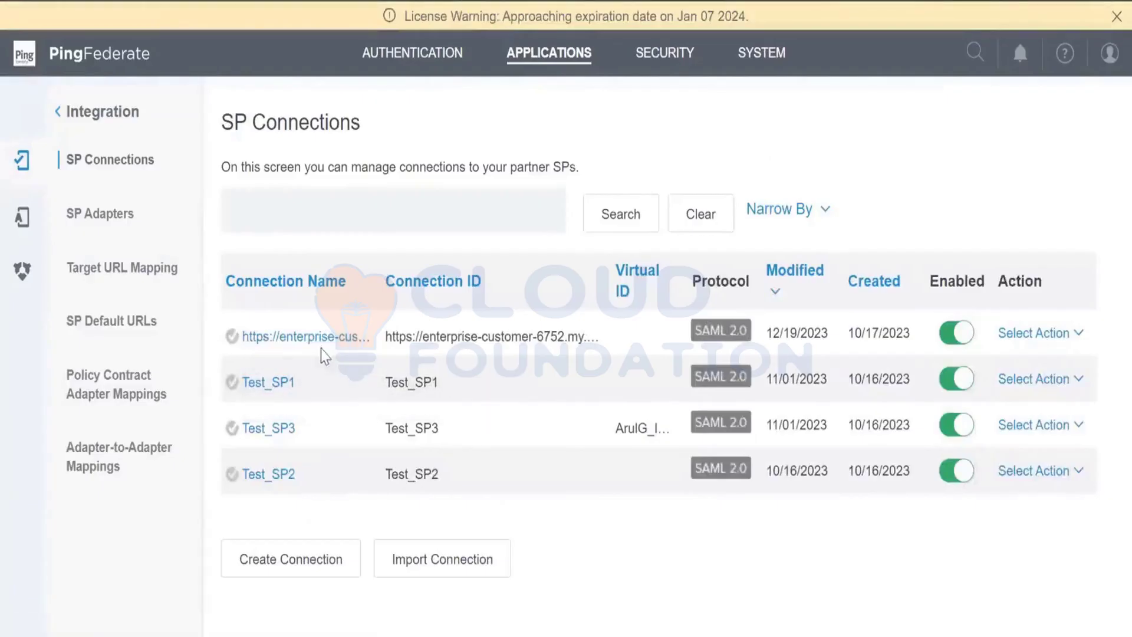
click(310, 338)
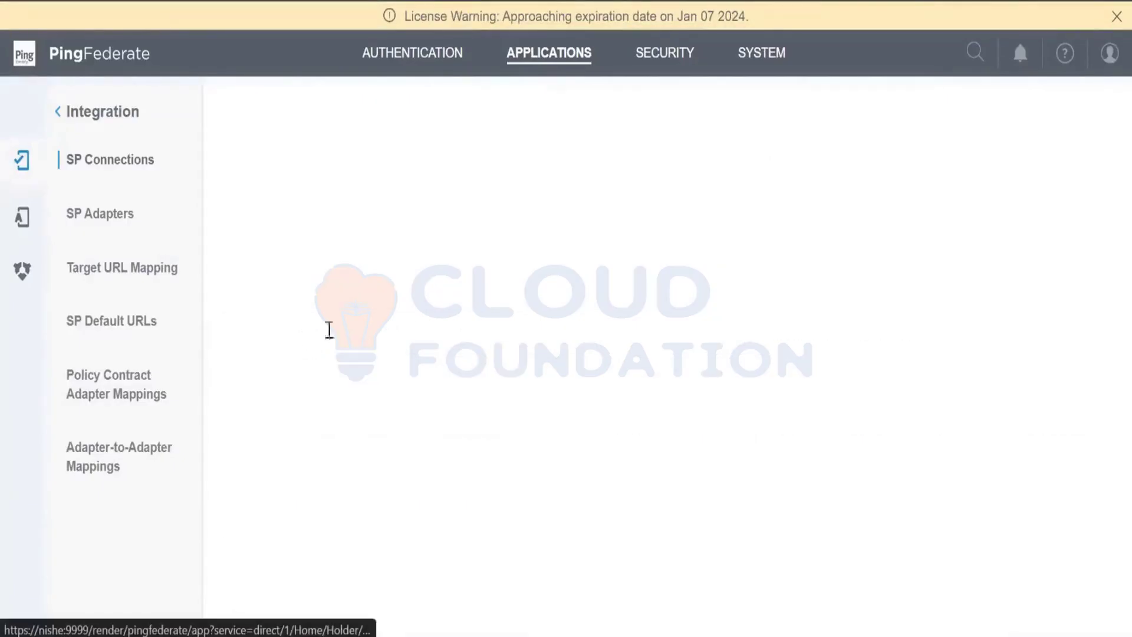
scroll(512, 360, down, 6)
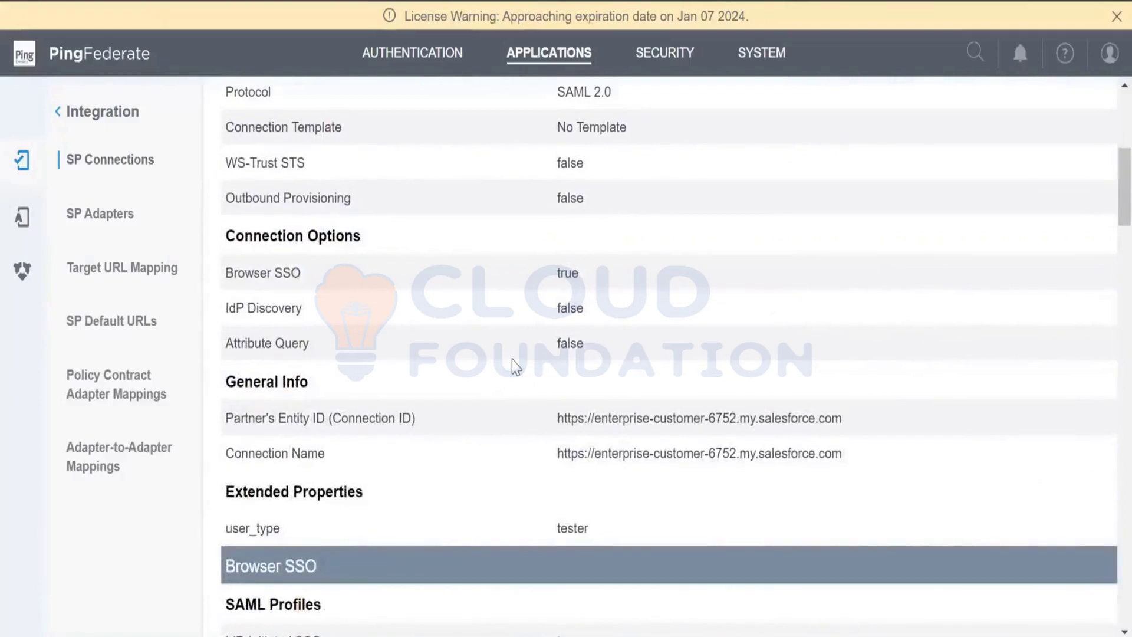
scroll(512, 359, up, 6)
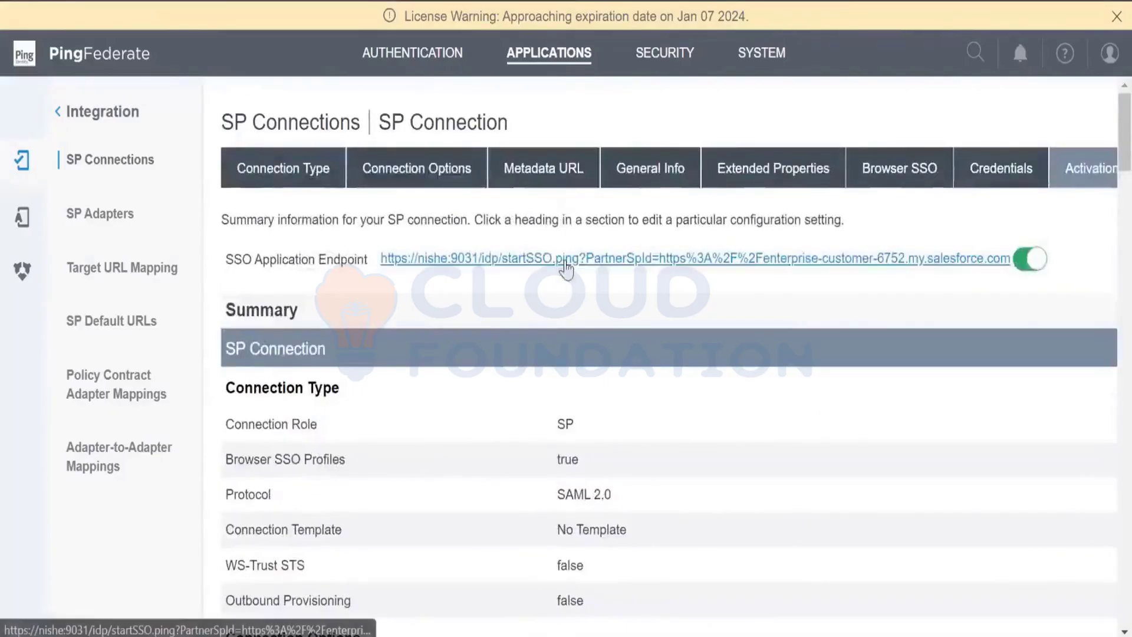